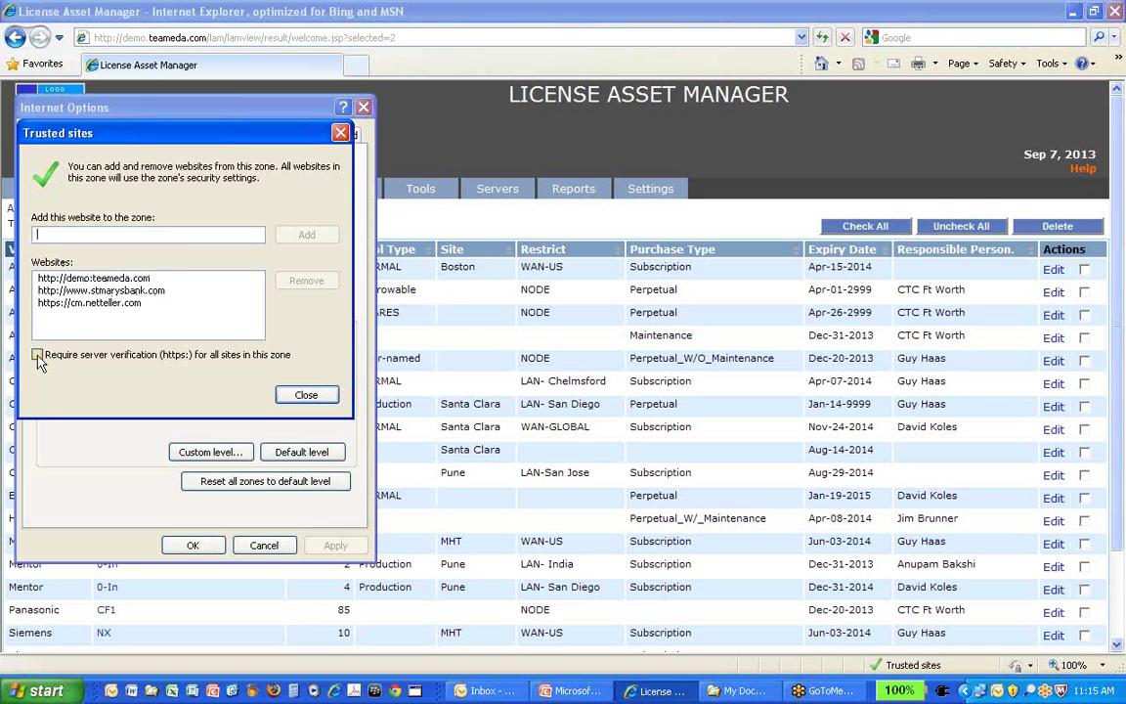
Close the Trusted sites and Internet Options dialogs, and view the support contact slide in PowerPoint before returning to the browser.
left_click(306, 395)
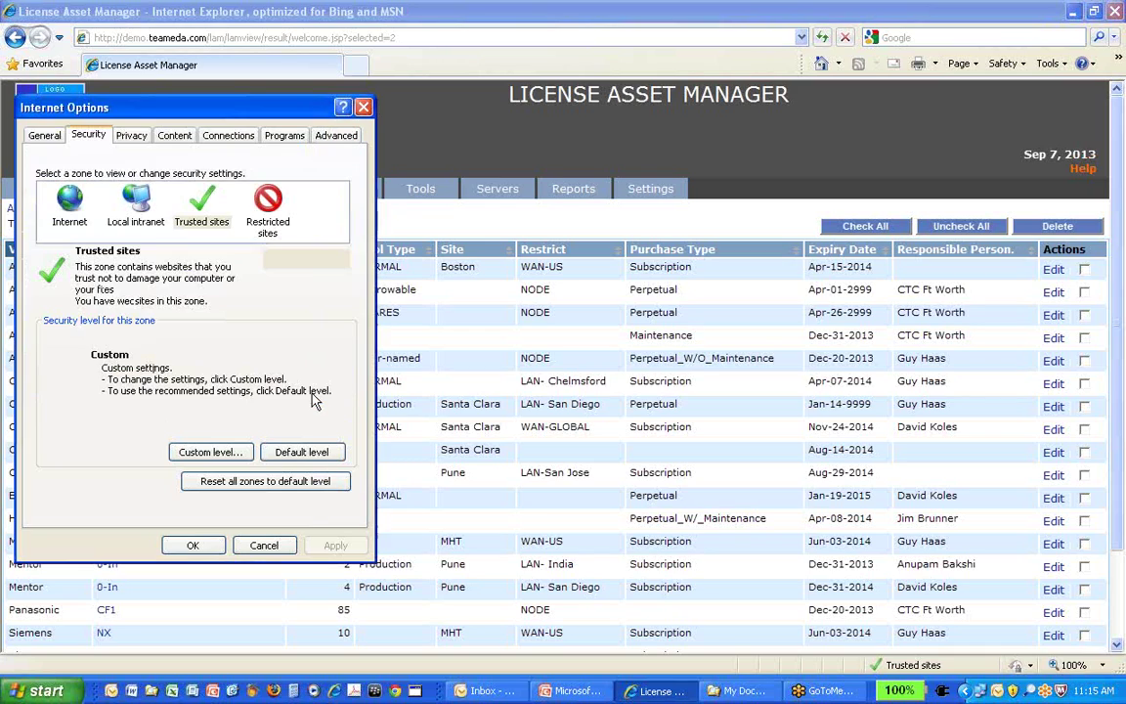
left_click(363, 108)
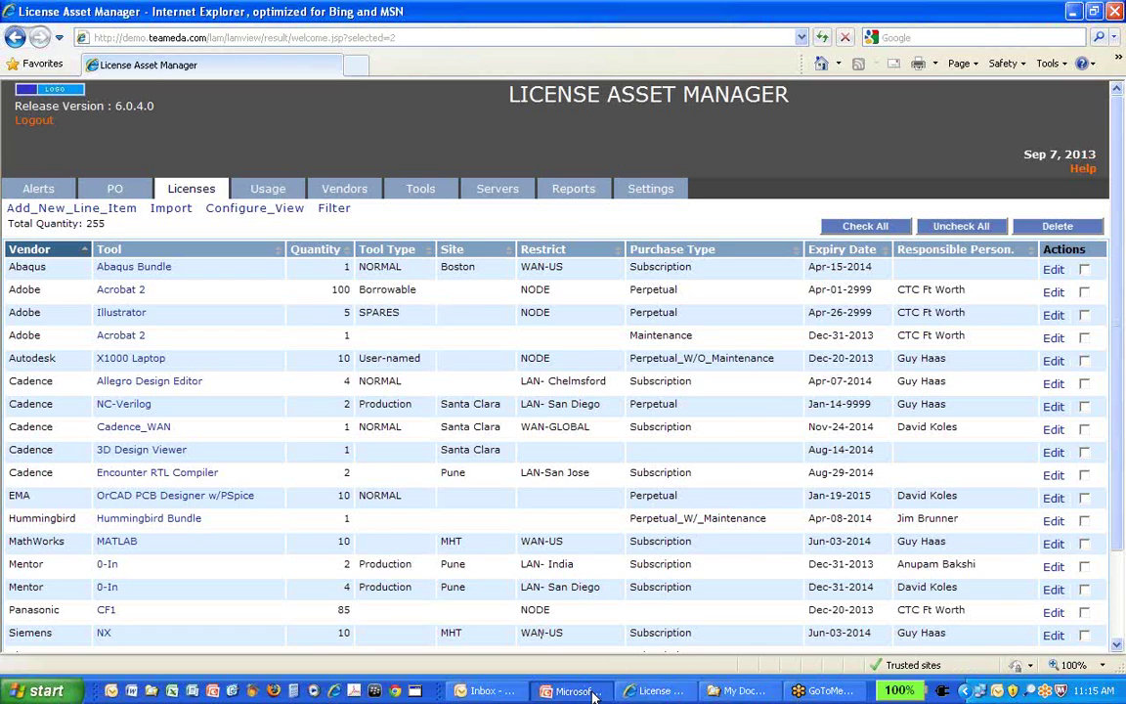
left_click(629, 694)
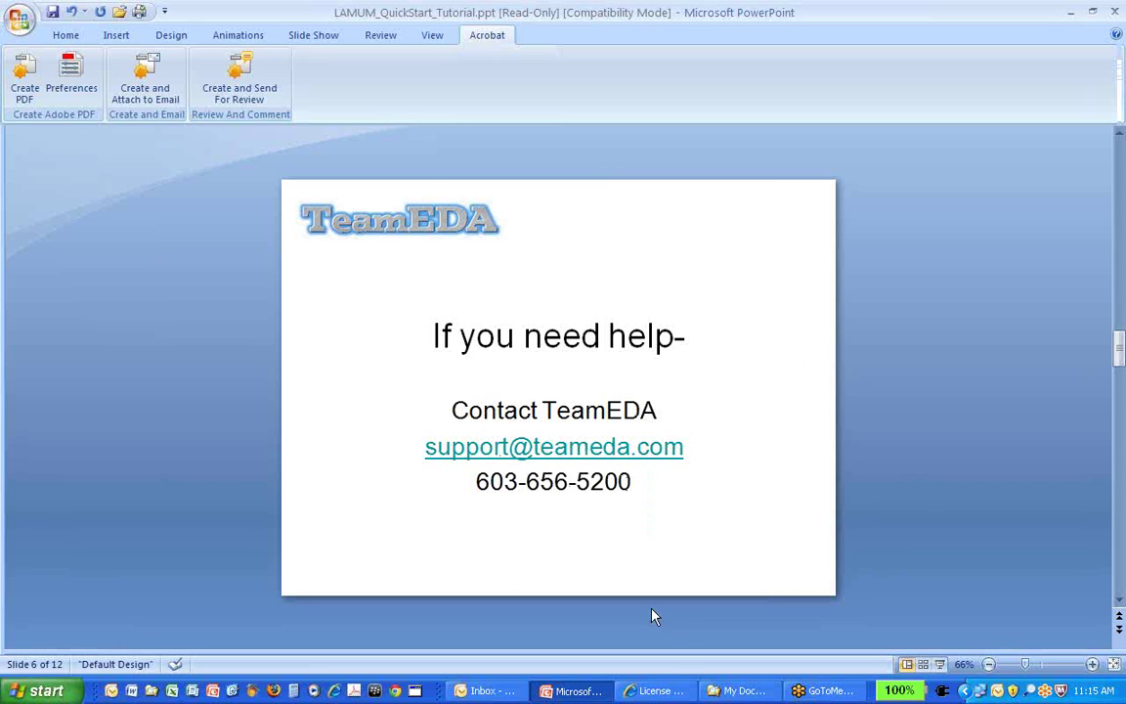
left_click(656, 690)
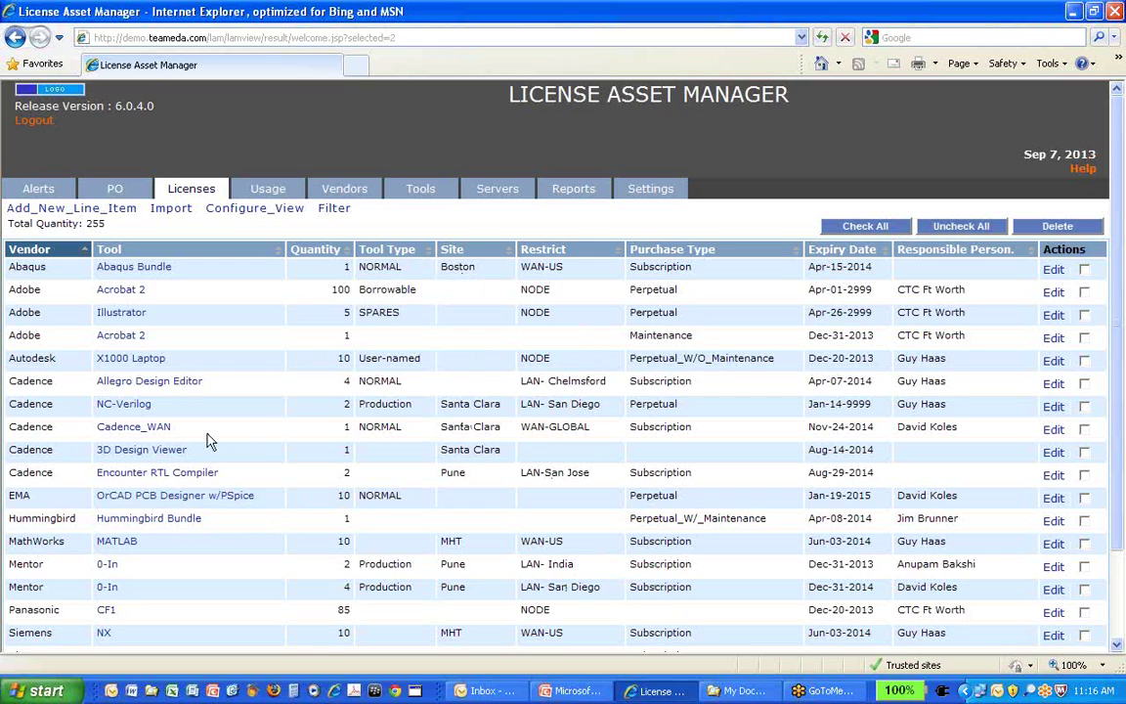
Start a new line item in the Licenses section and look through the list of existing vendors.
left_click(194, 195)
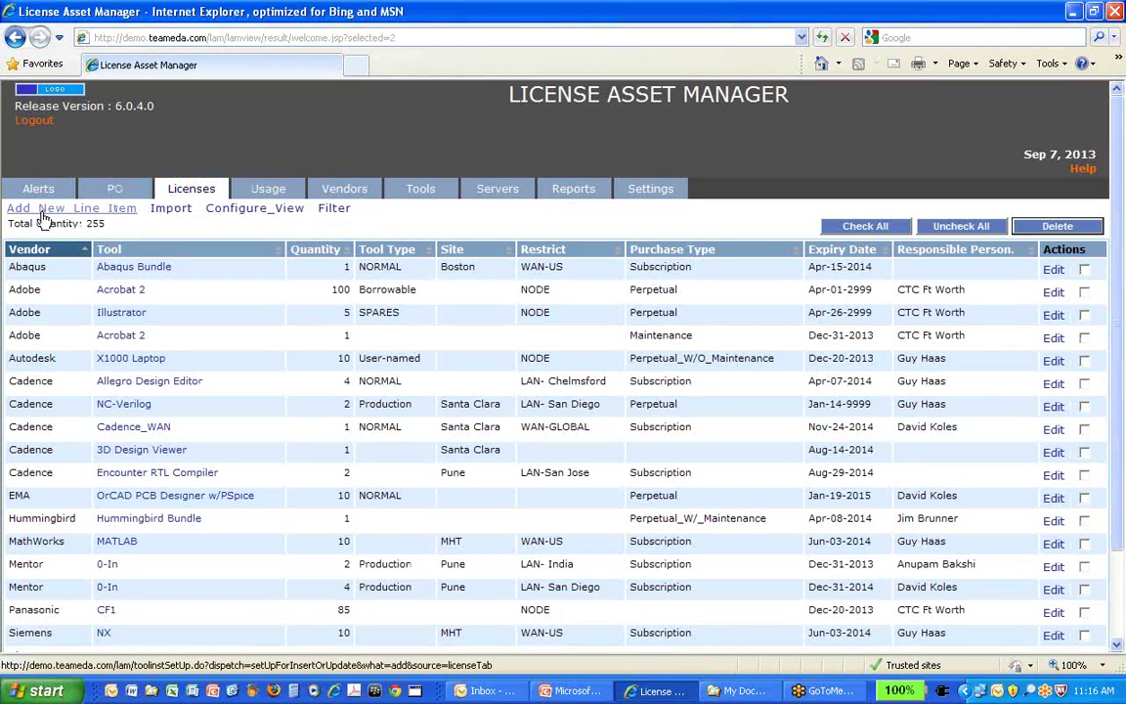
left_click(42, 214)
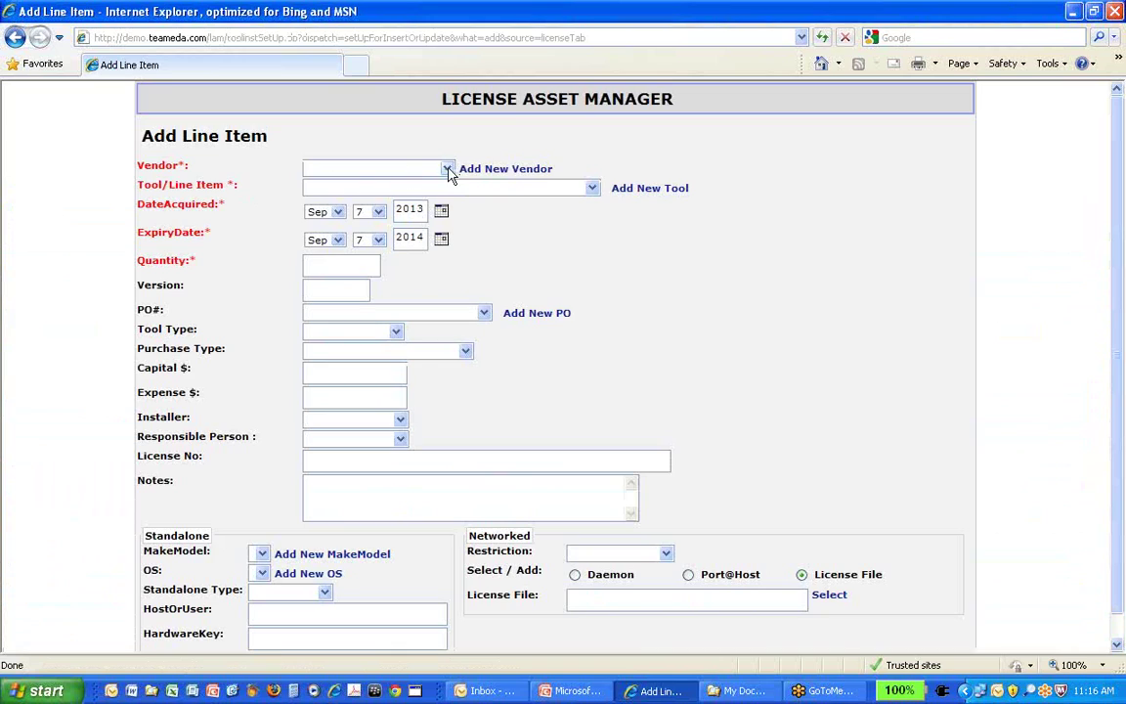
left_click(446, 170)
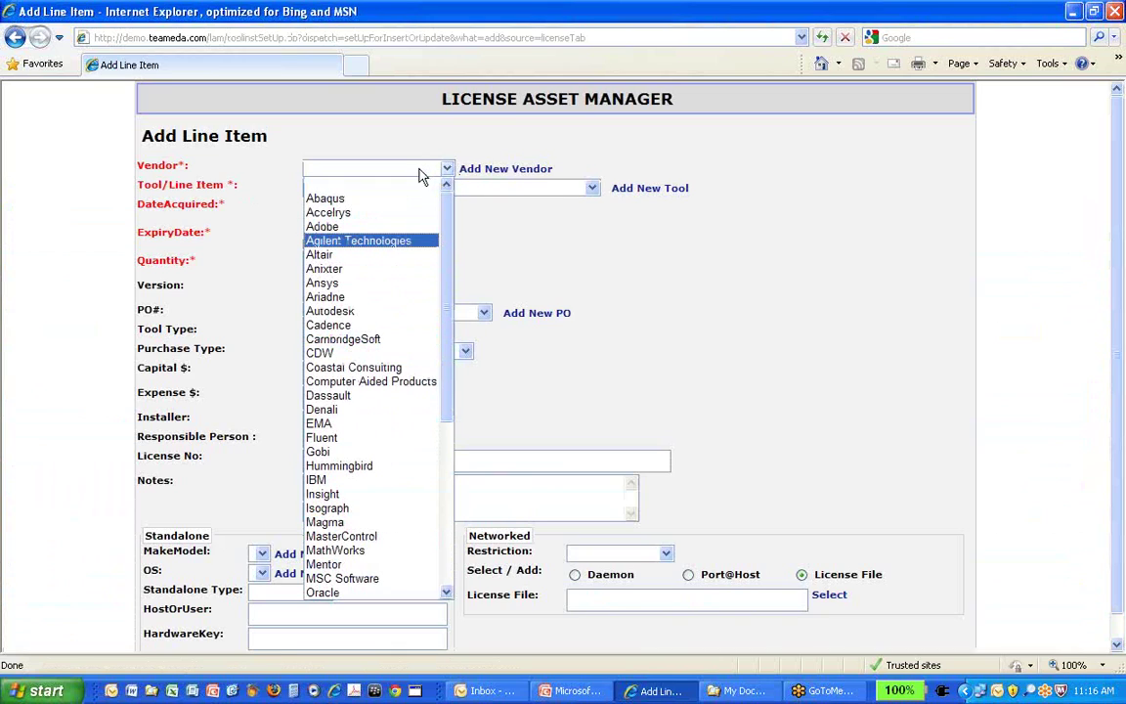
left_click(447, 168)
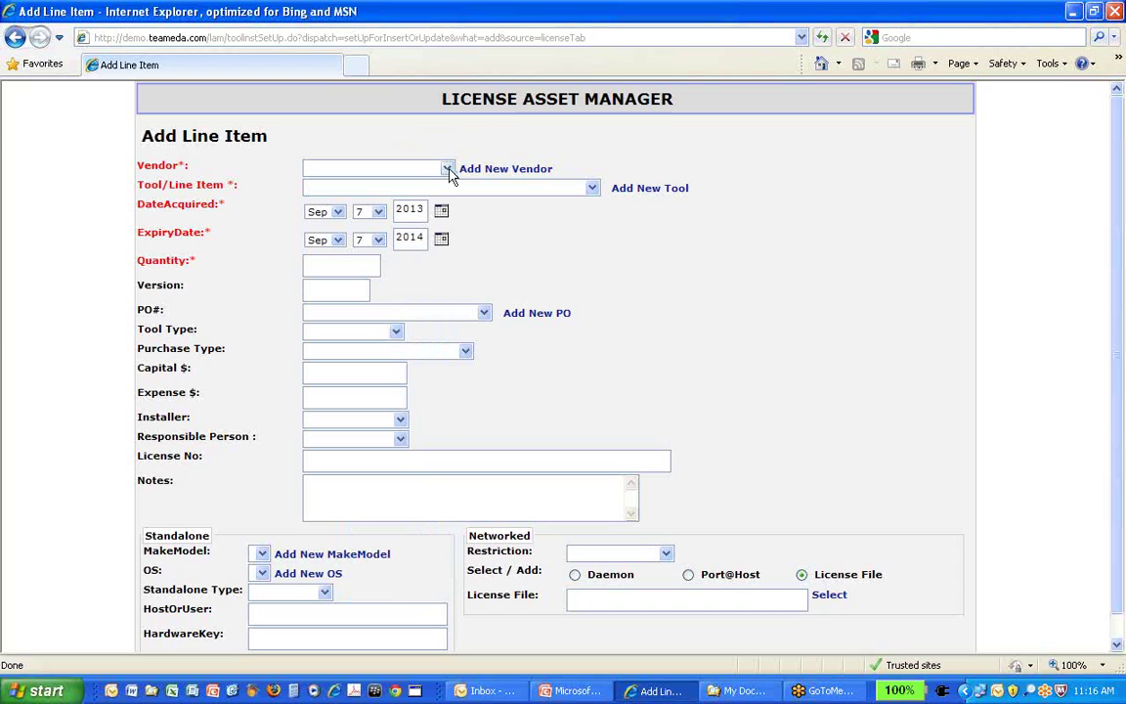
Add a new vendor named Platform for the line item and submit it.
left_click(515, 173)
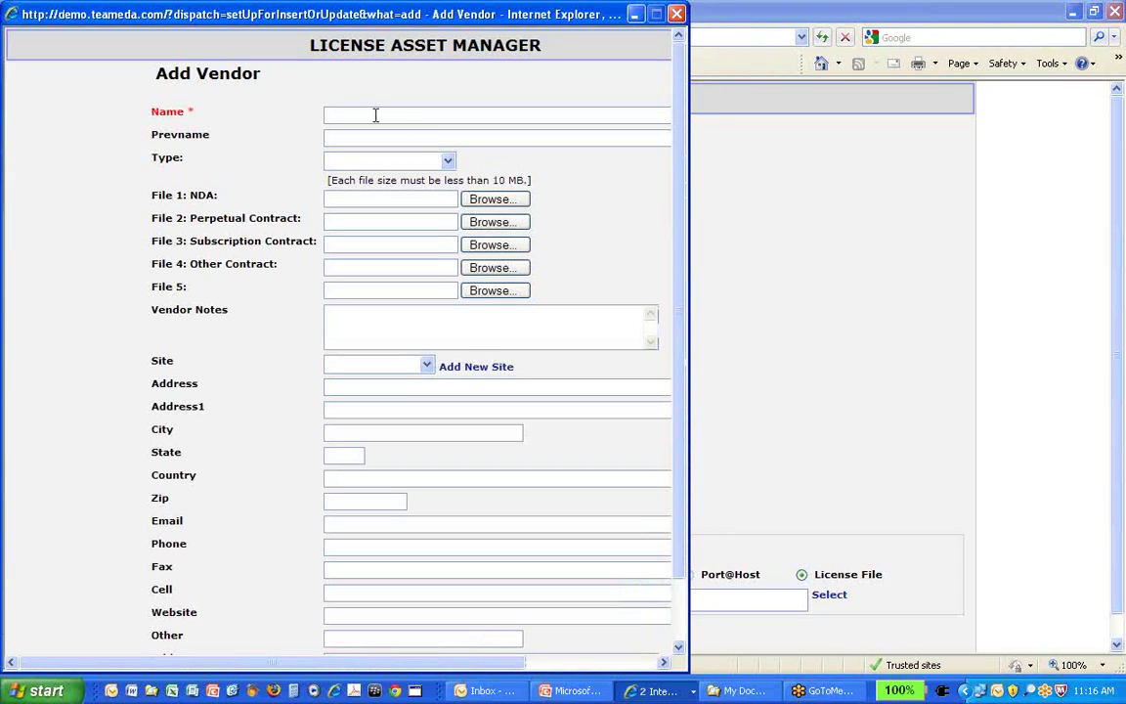
type("P")
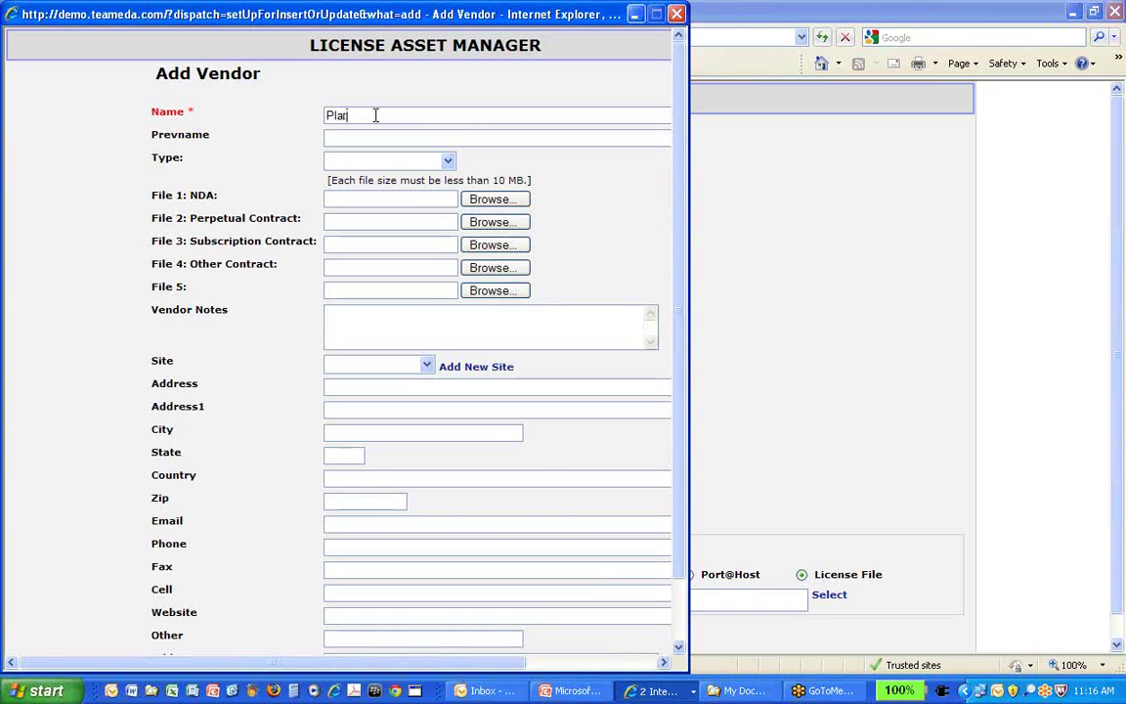
type("latform")
scroll(372, 386, "down", 2)
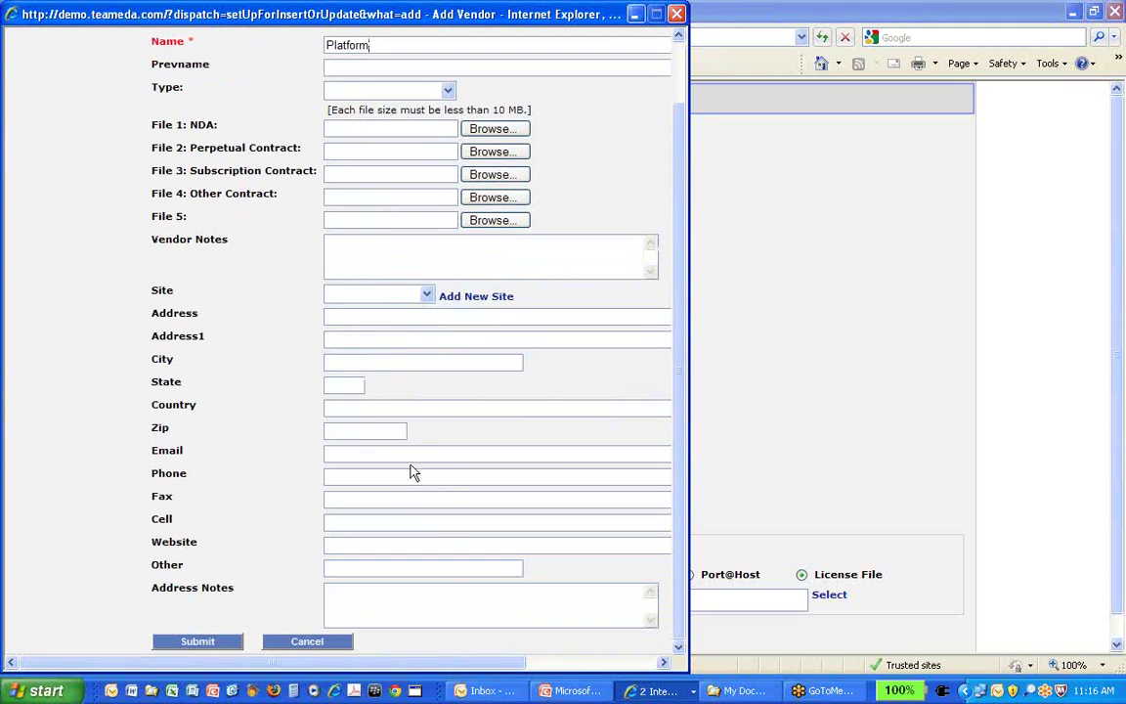
left_click(199, 642)
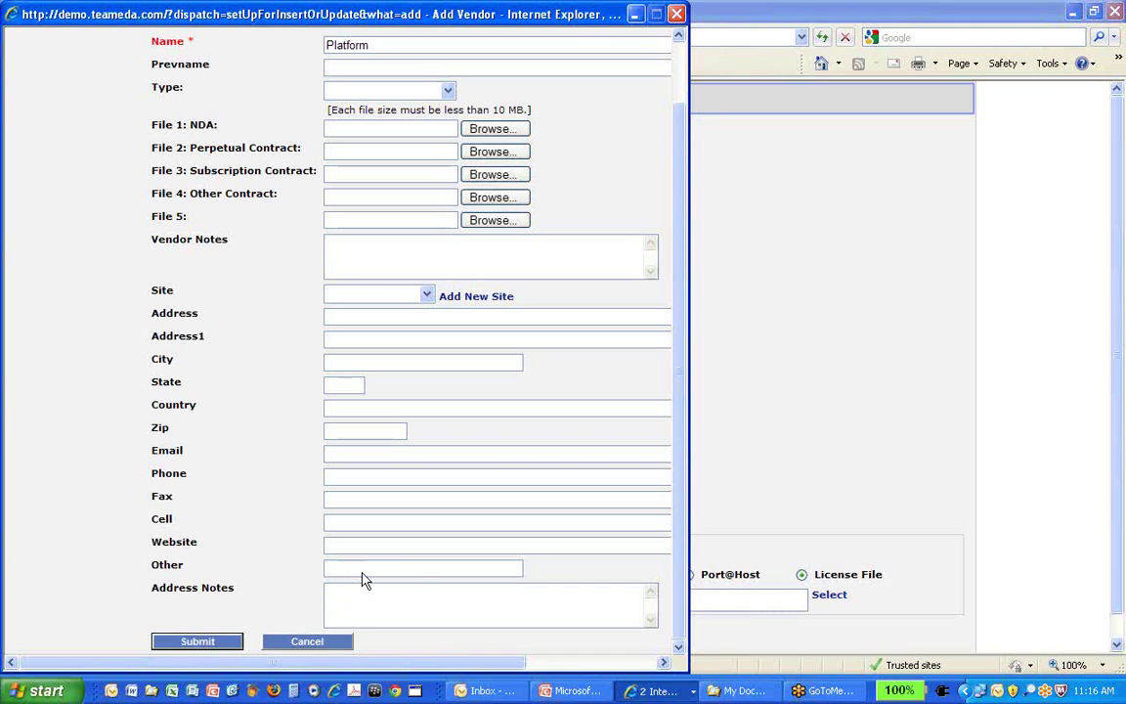
left_click(256, 147)
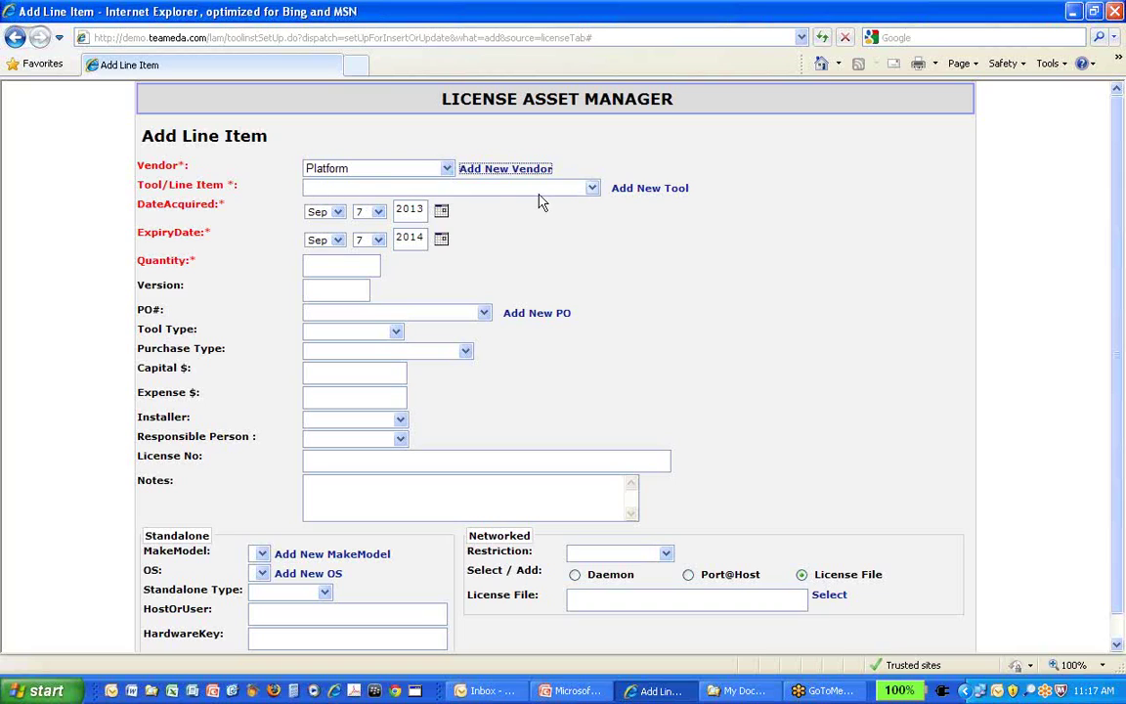
Add a new tool named LSF under the Platform vendor, leaving the discipline blank, and submit it.
left_click(649, 189)
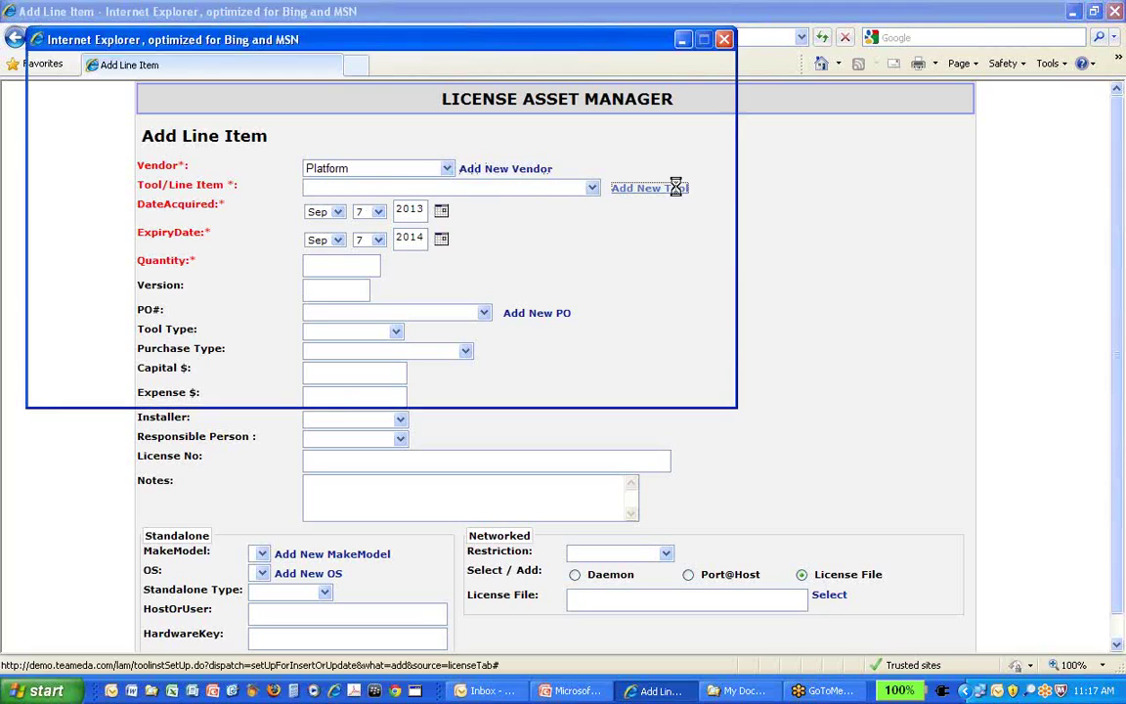
left_click(378, 139)
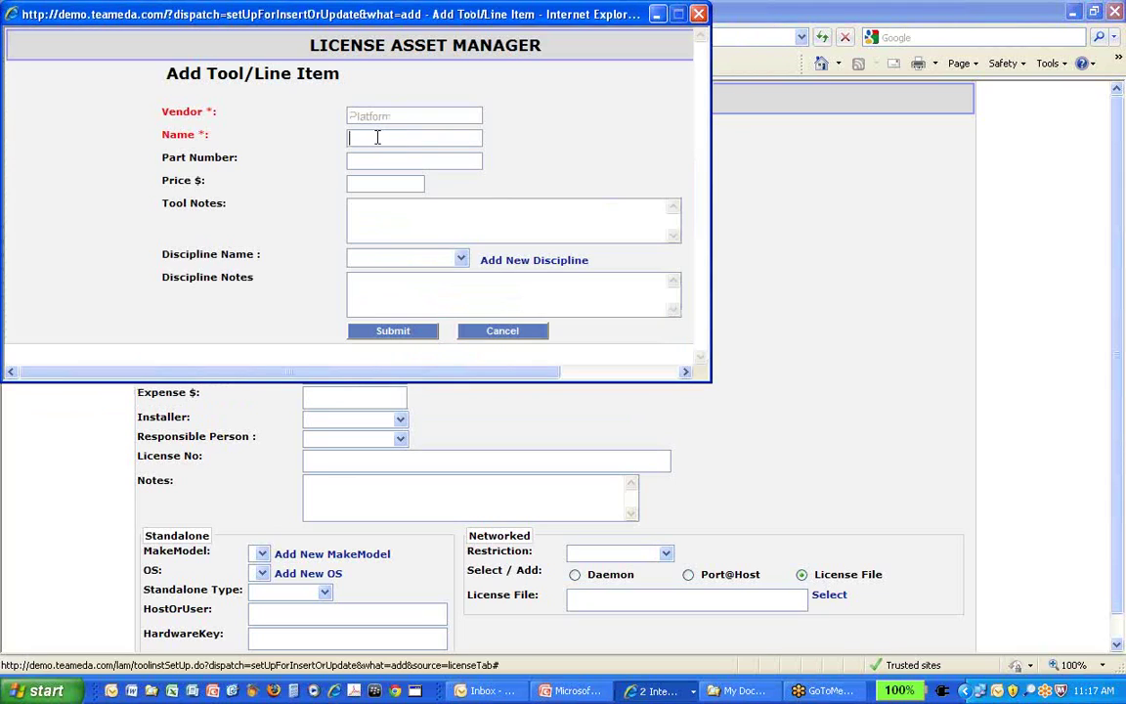
type("LSF")
left_click(459, 259)
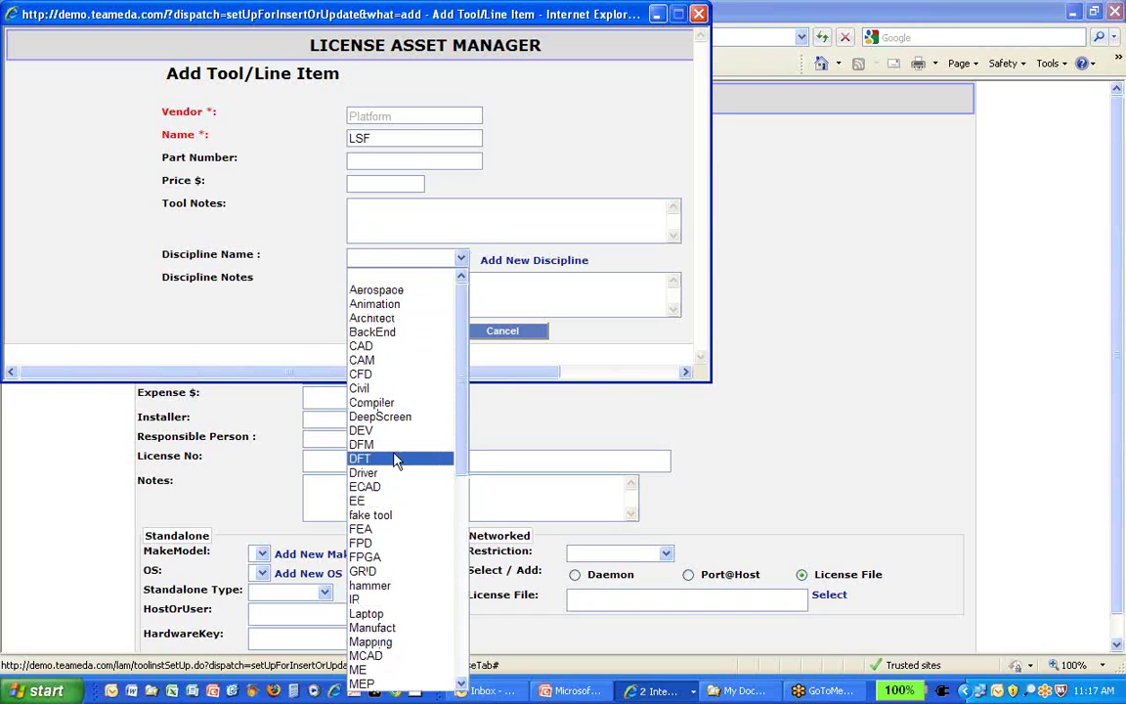
left_click(653, 280)
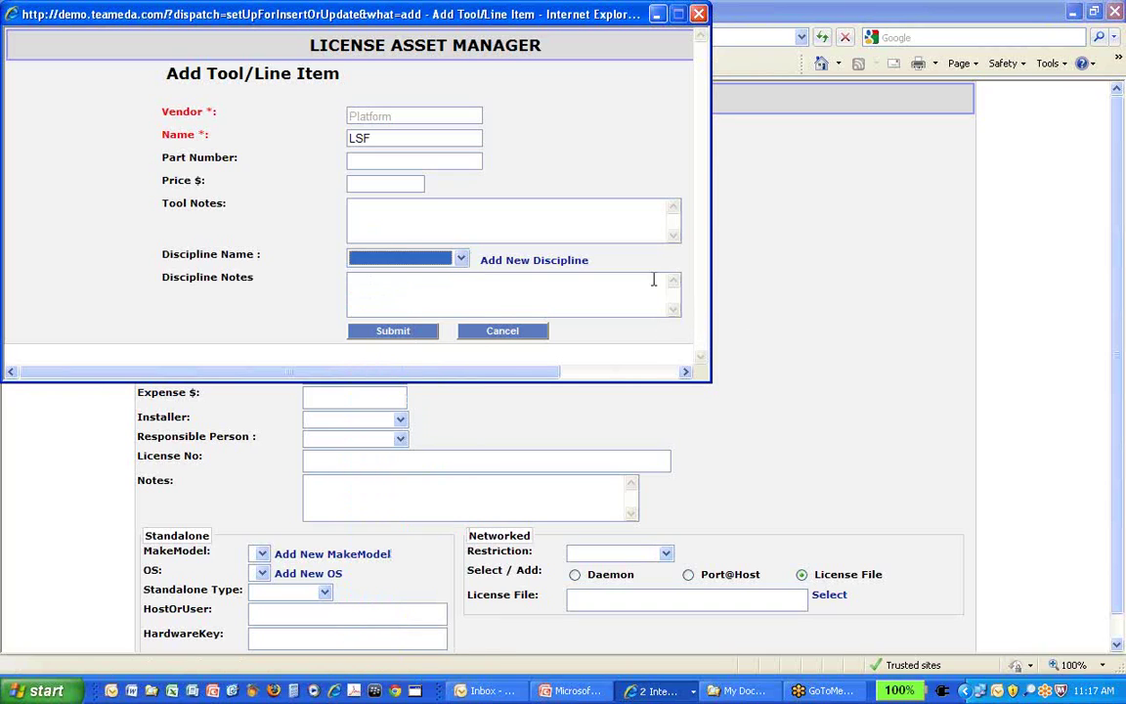
left_click(394, 333)
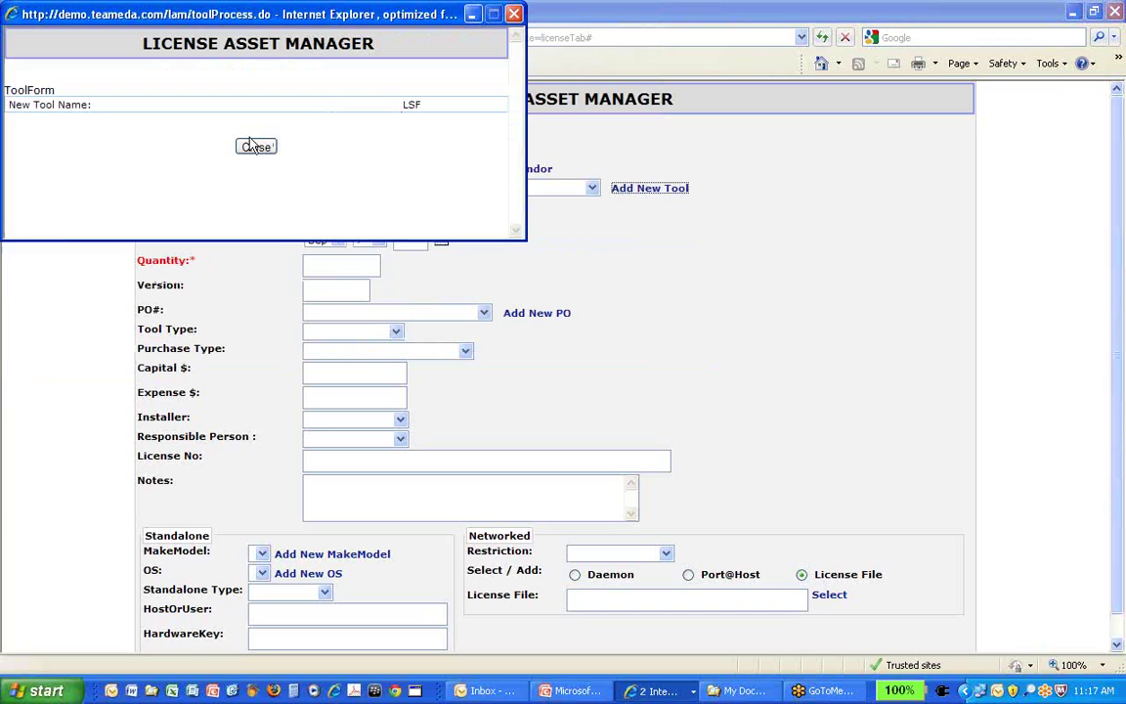
left_click(253, 147)
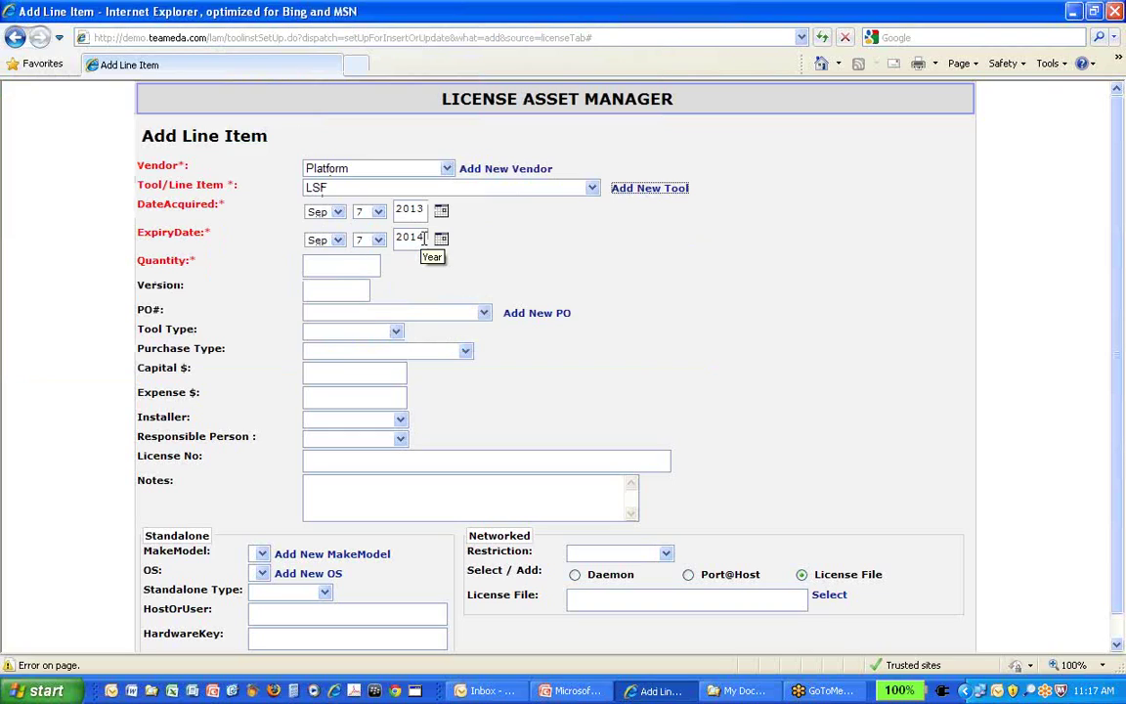
Set the line item's quantity to 13.
left_click(323, 265)
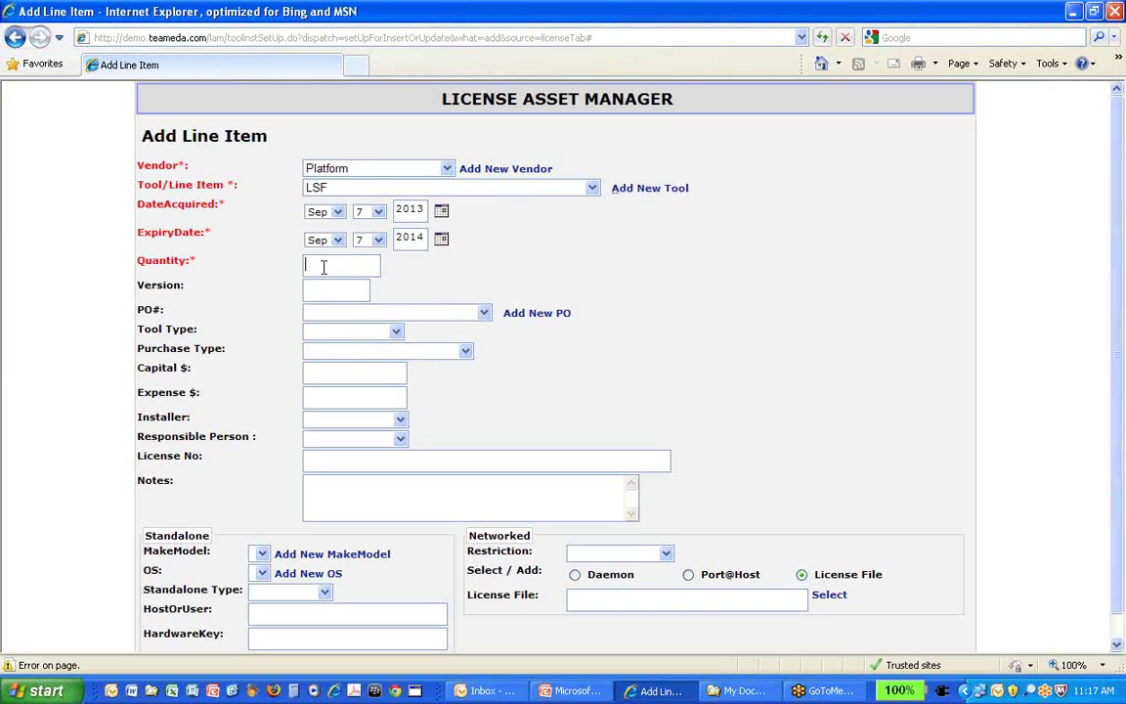
type("13")
scroll(698, 296, "down", 1)
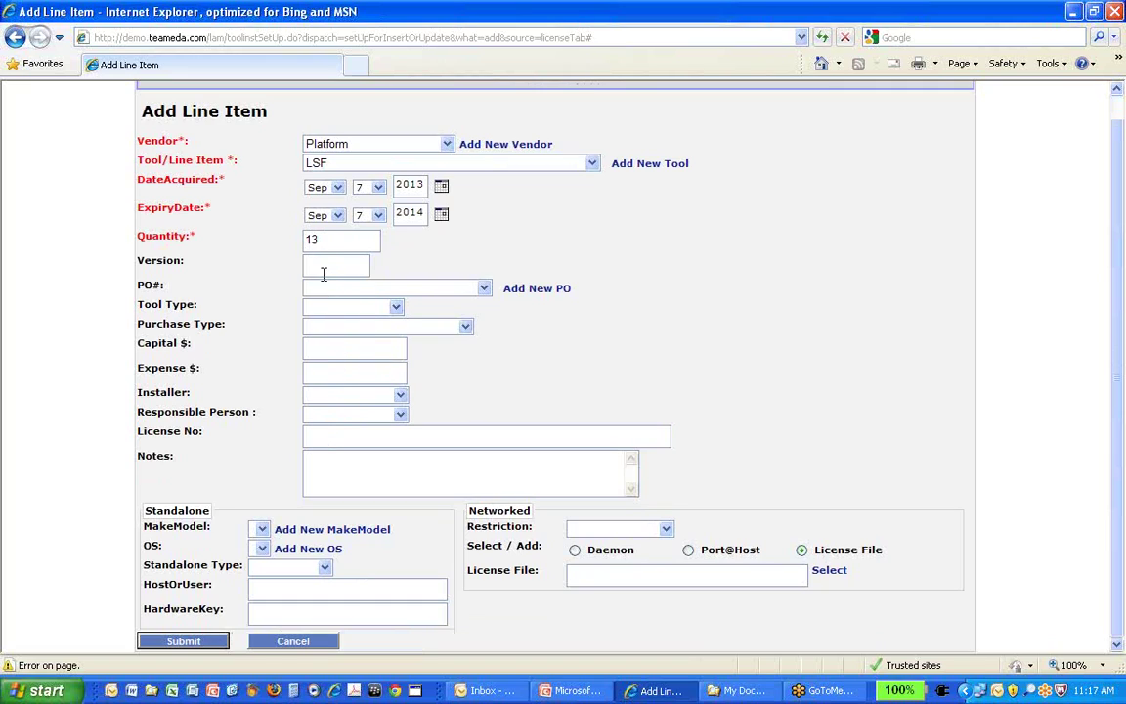
Examine the available options for tool type, purchase type, installer and responsible person without selecting any.
left_click(395, 309)
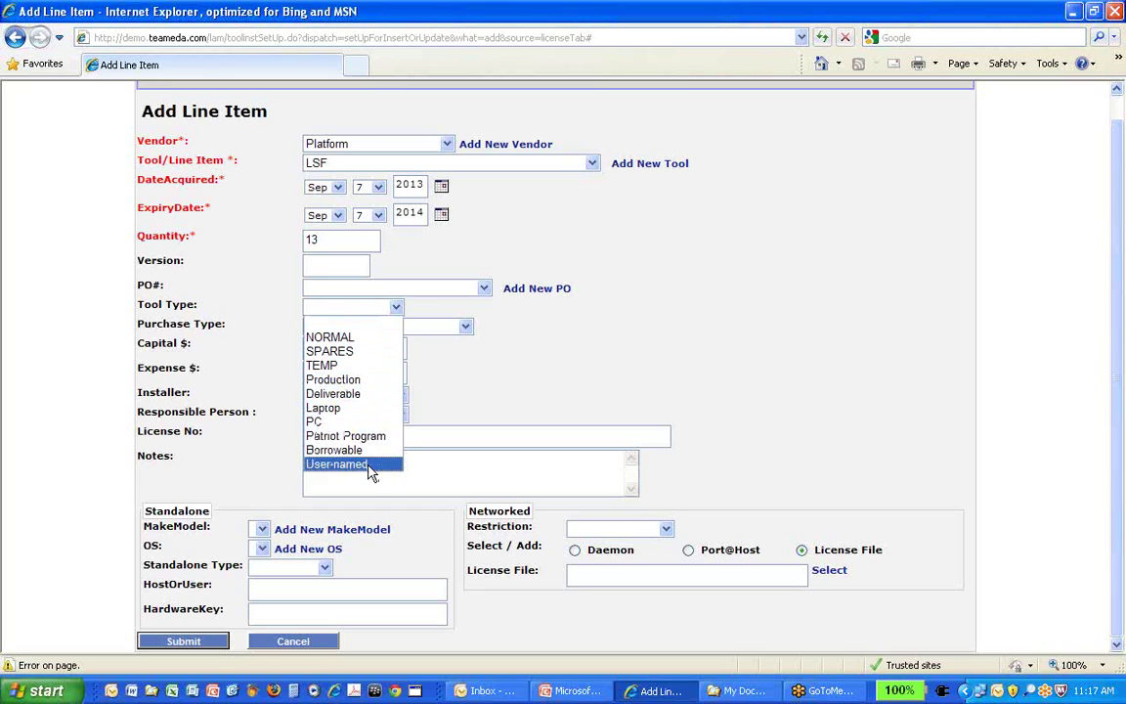
left_click(476, 340)
left_click(467, 329)
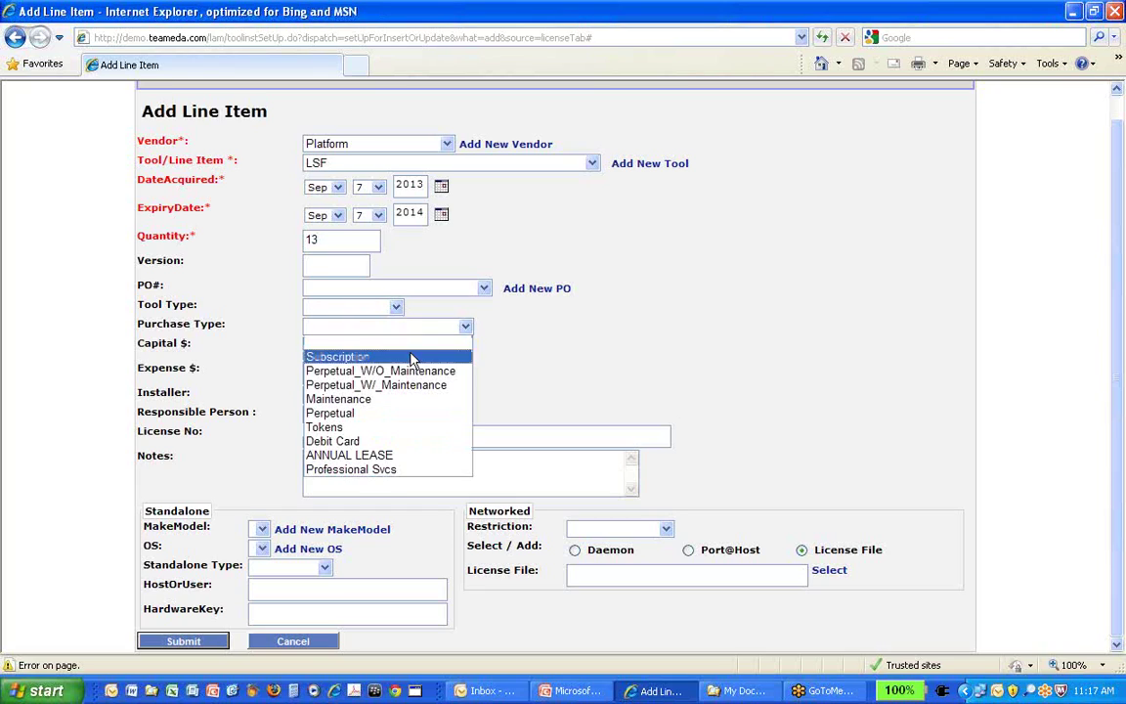
left_click(534, 346)
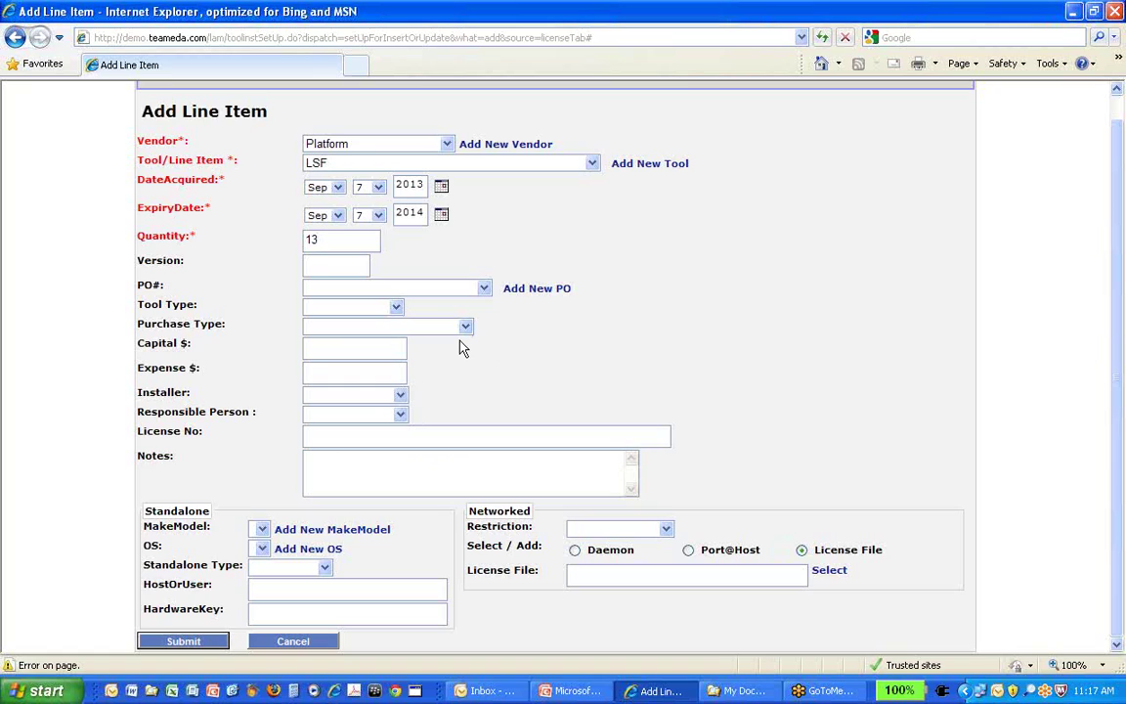
left_click(401, 396)
left_click(419, 422)
left_click(403, 414)
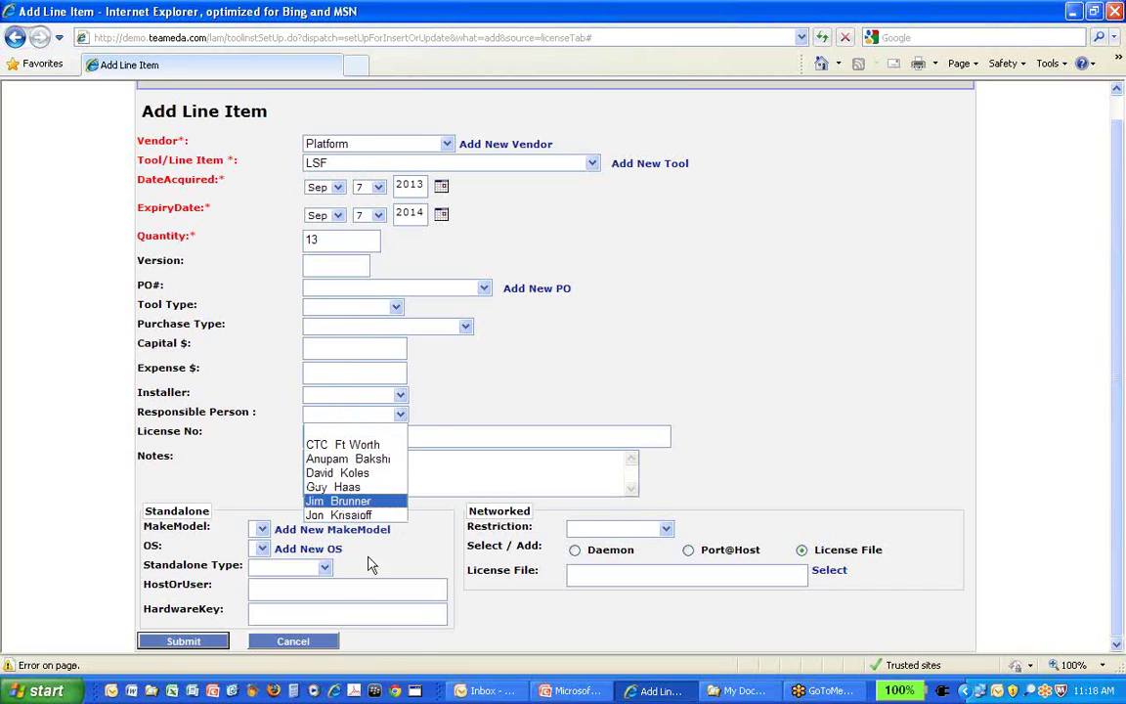
left_click(674, 350)
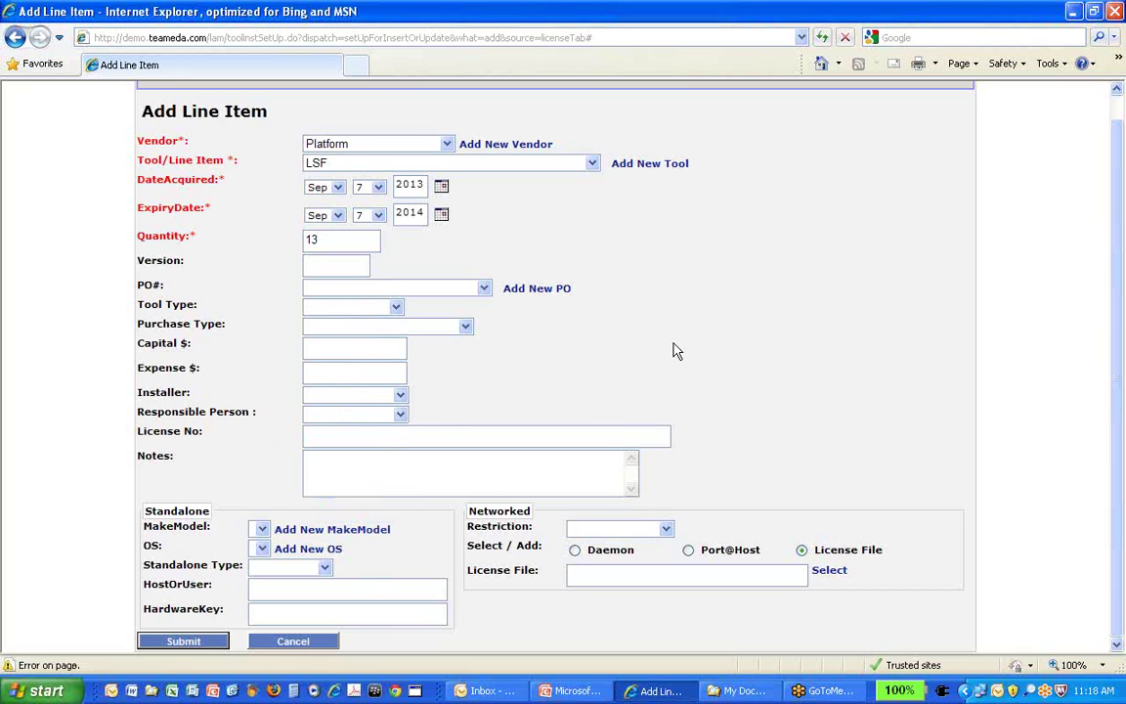
Set the networked restriction to LAN- Chelmsford and open the license file selection for the line item.
left_click(667, 530)
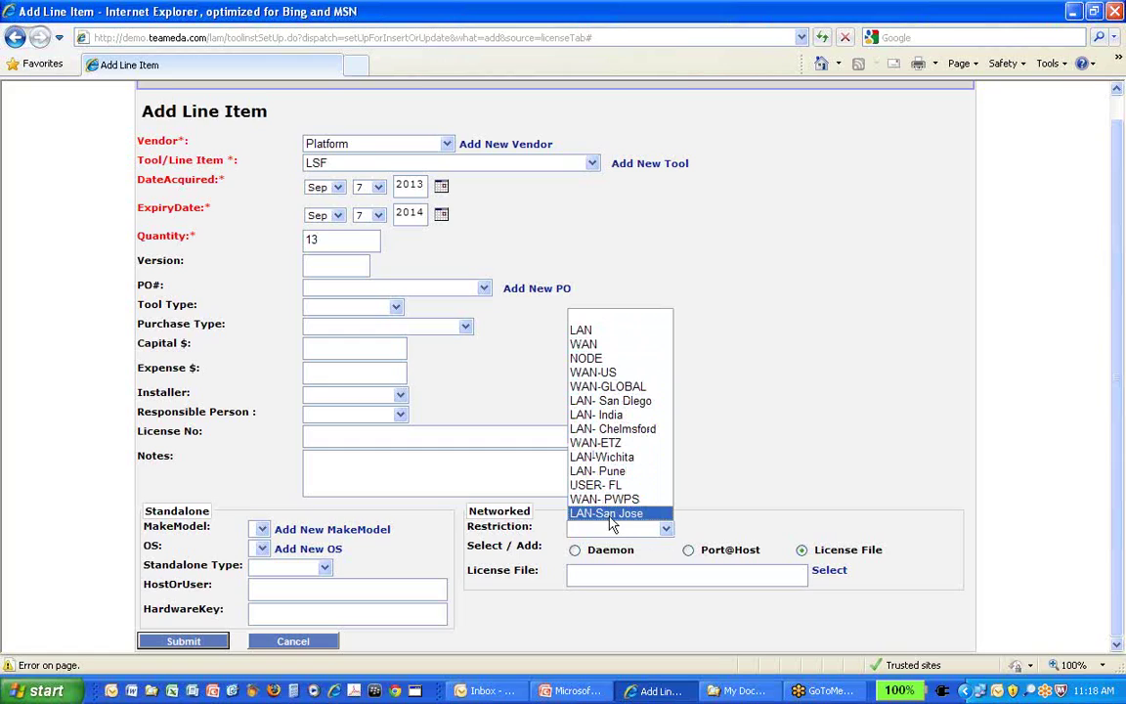
left_click(629, 430)
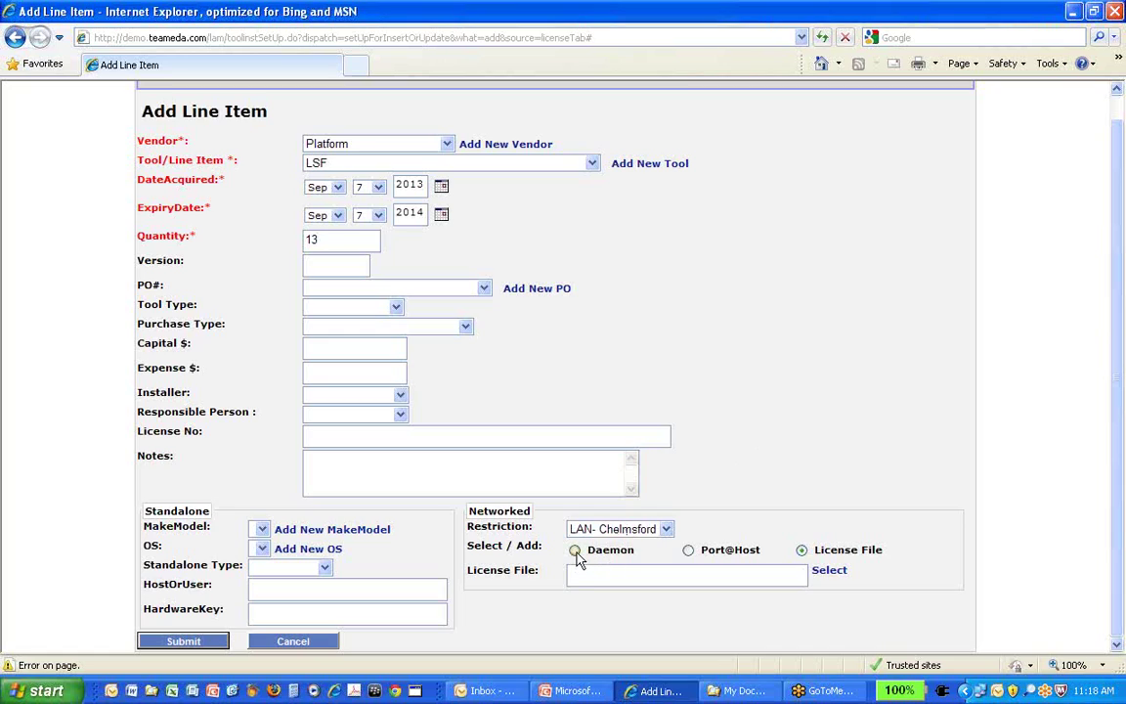
left_click(830, 571)
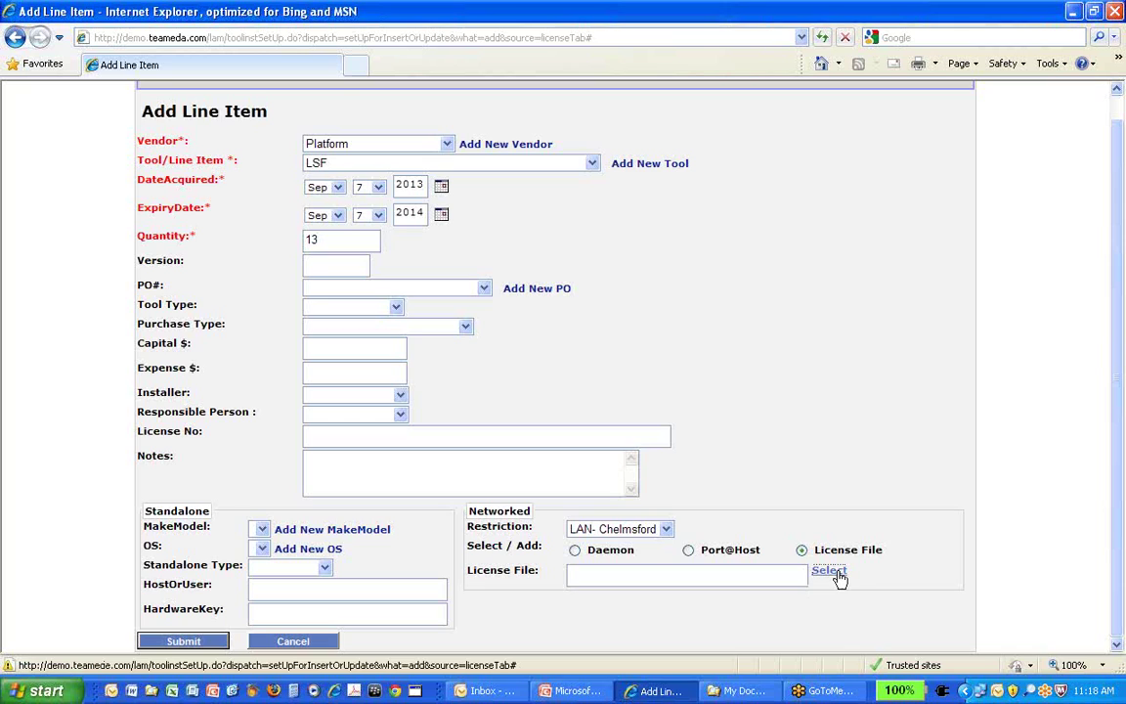
left_click(833, 573)
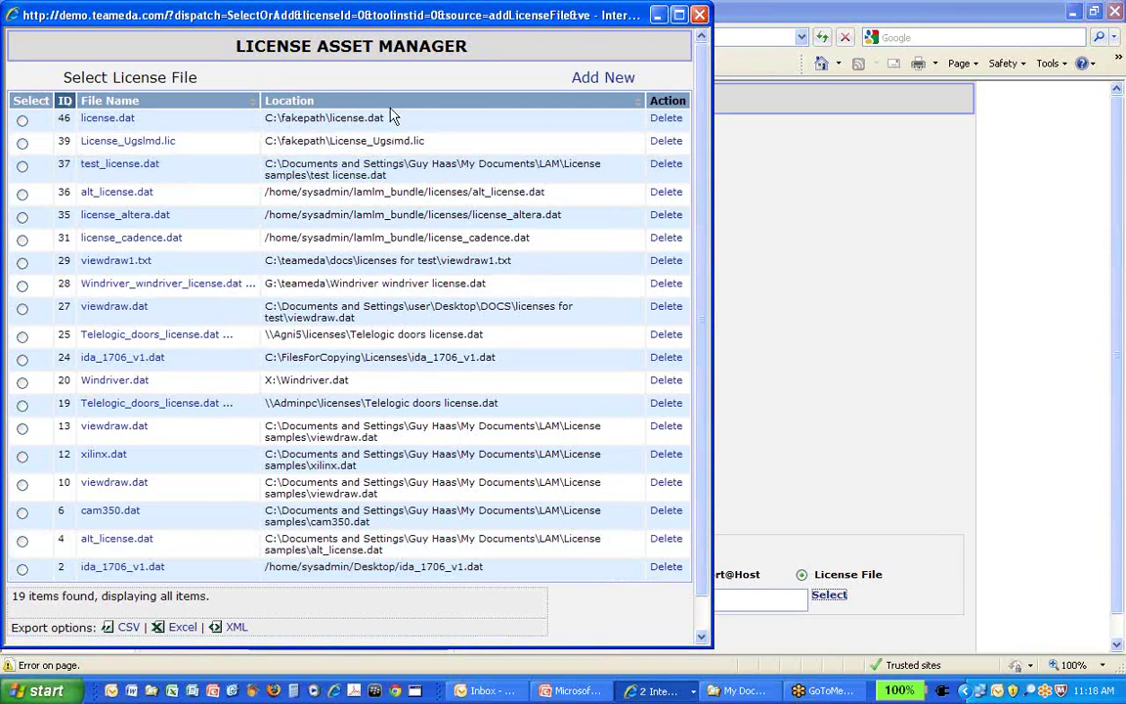
Start adding a new license file and choose license_lsf from the License samples folder using the File Chooser option.
left_click(605, 80)
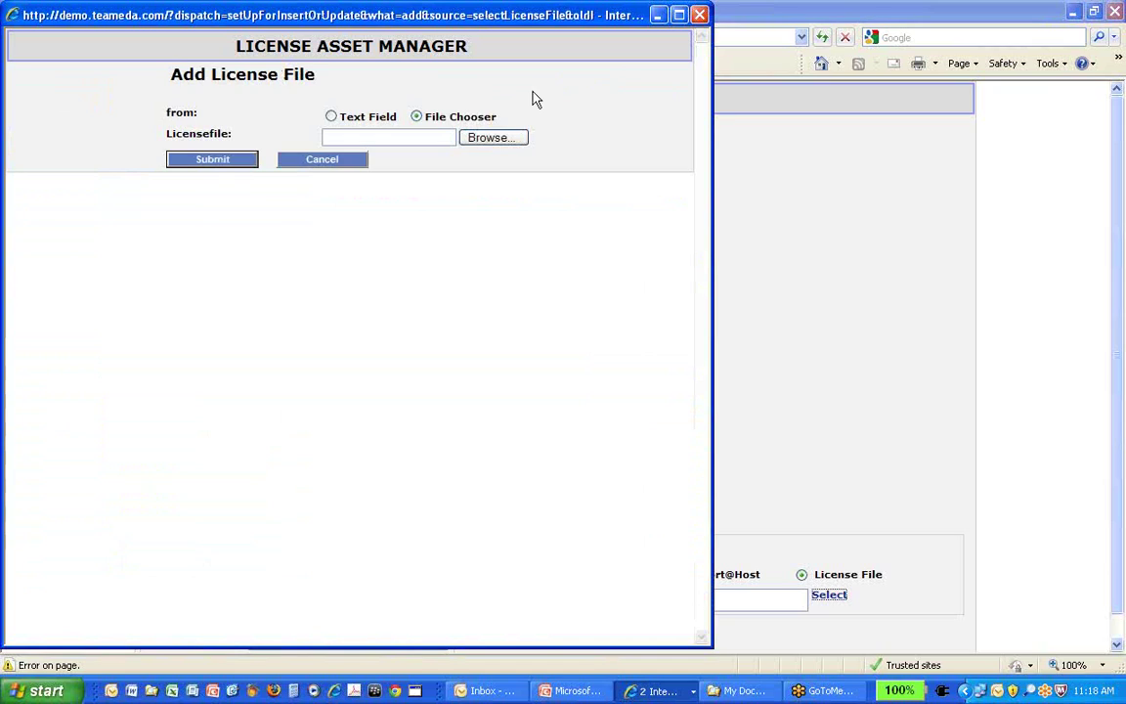
left_click(332, 118)
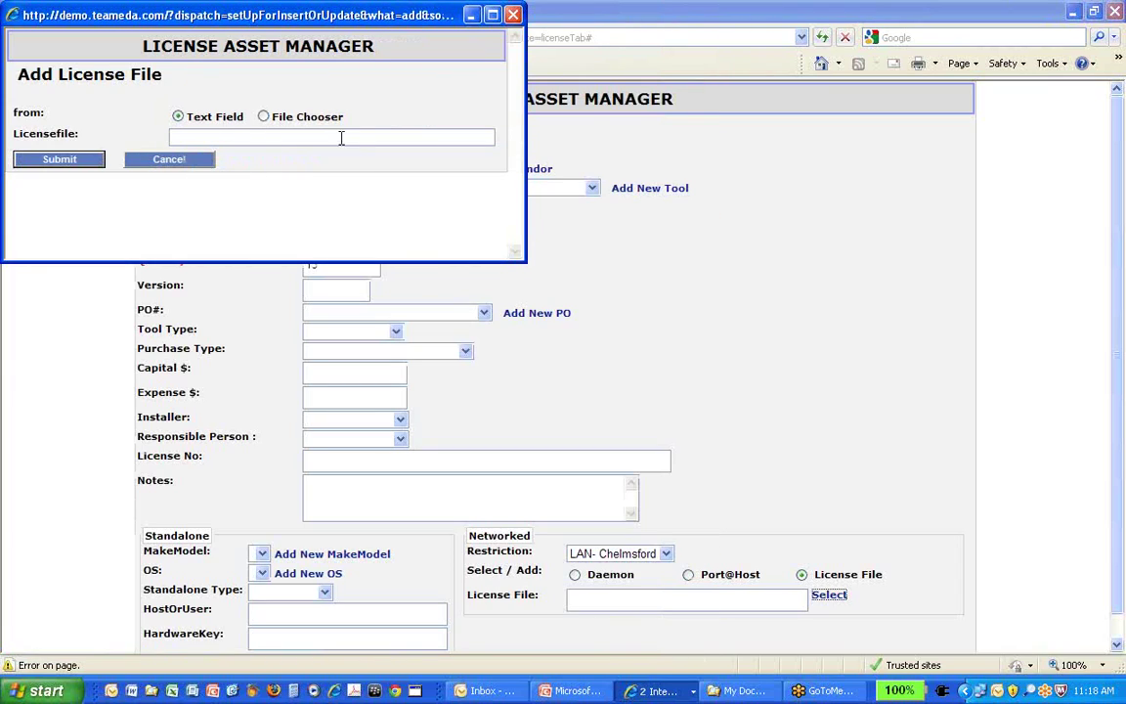
left_click(263, 117)
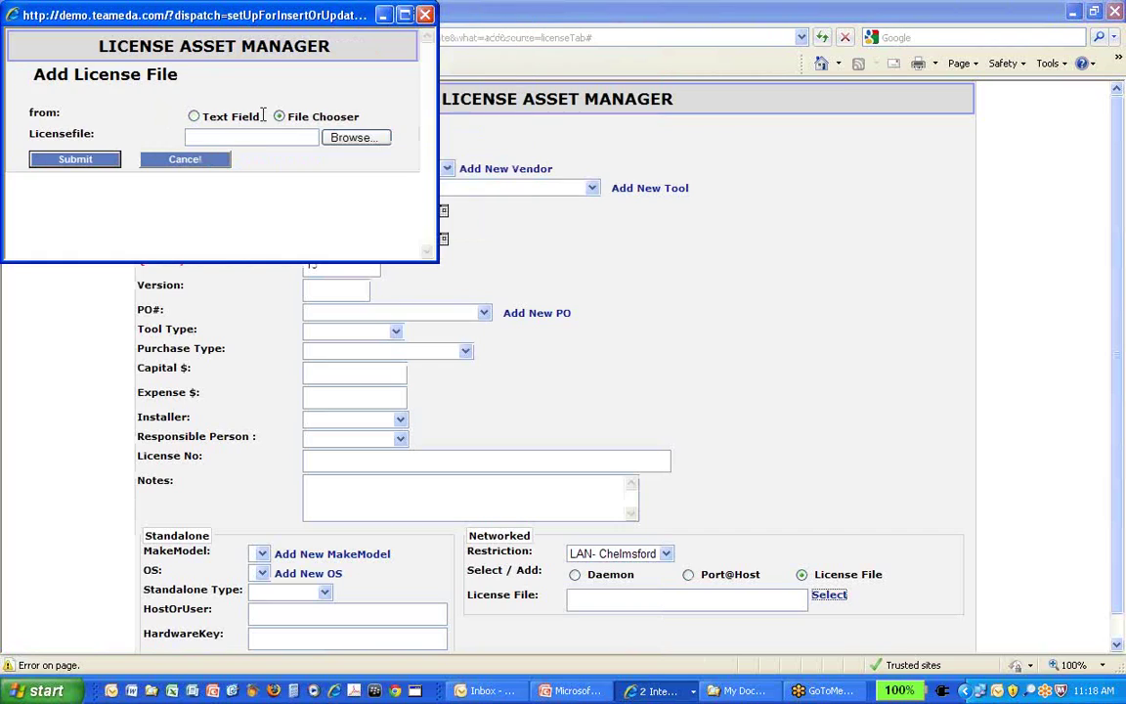
left_click(372, 137)
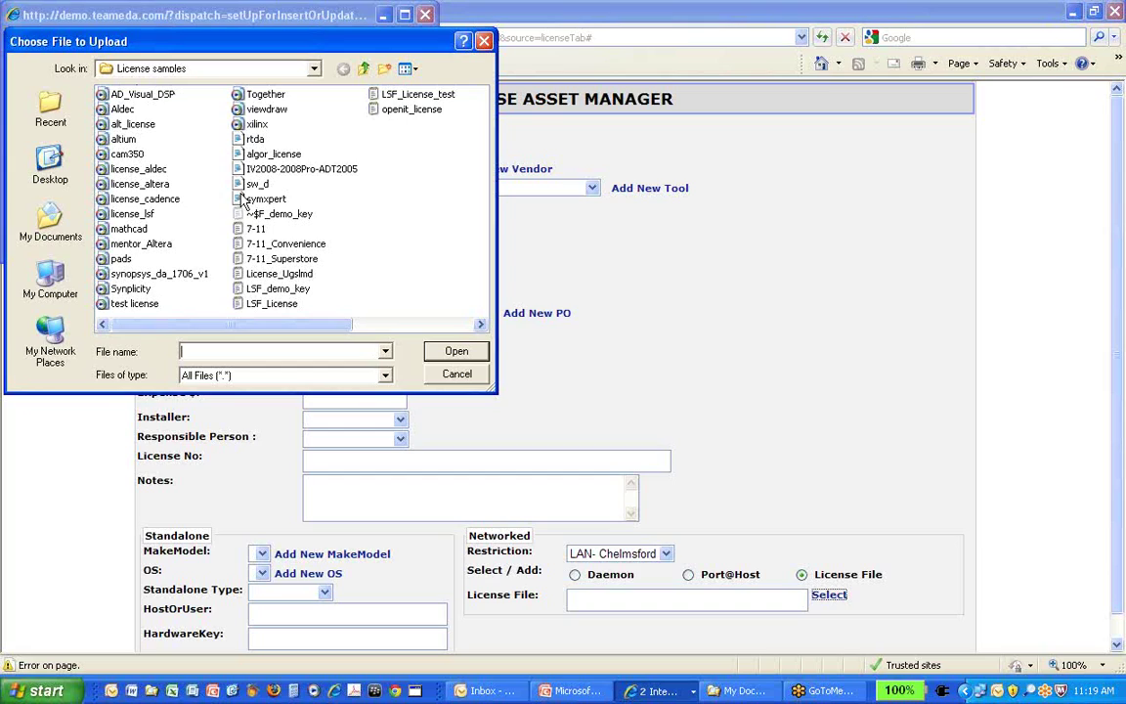
double_click(125, 216)
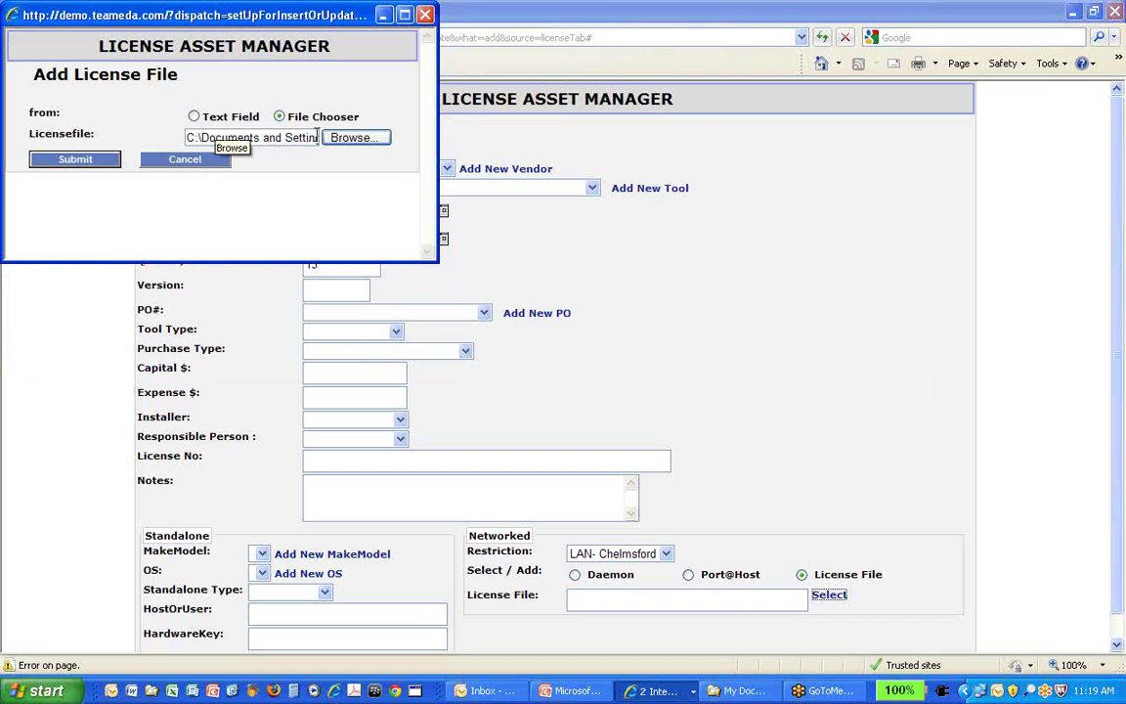
Add the chosen license file and assign license_lsf.dat to the line item as its license file.
left_click(83, 162)
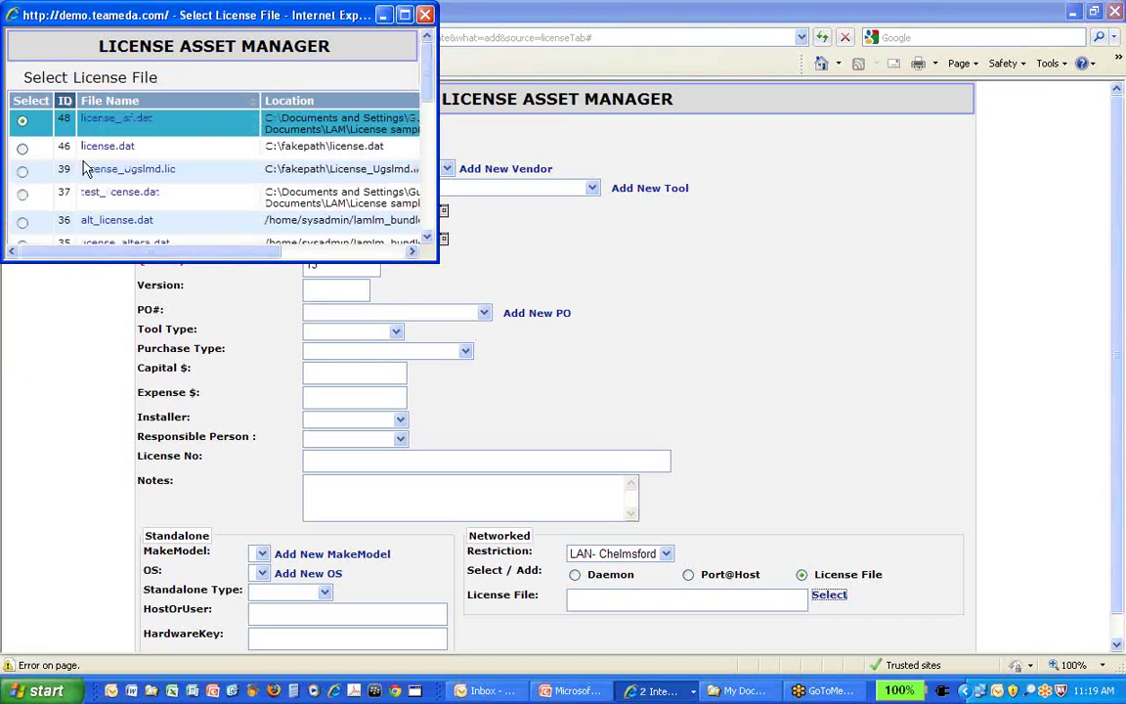
left_click_drag(435, 262, 801, 499)
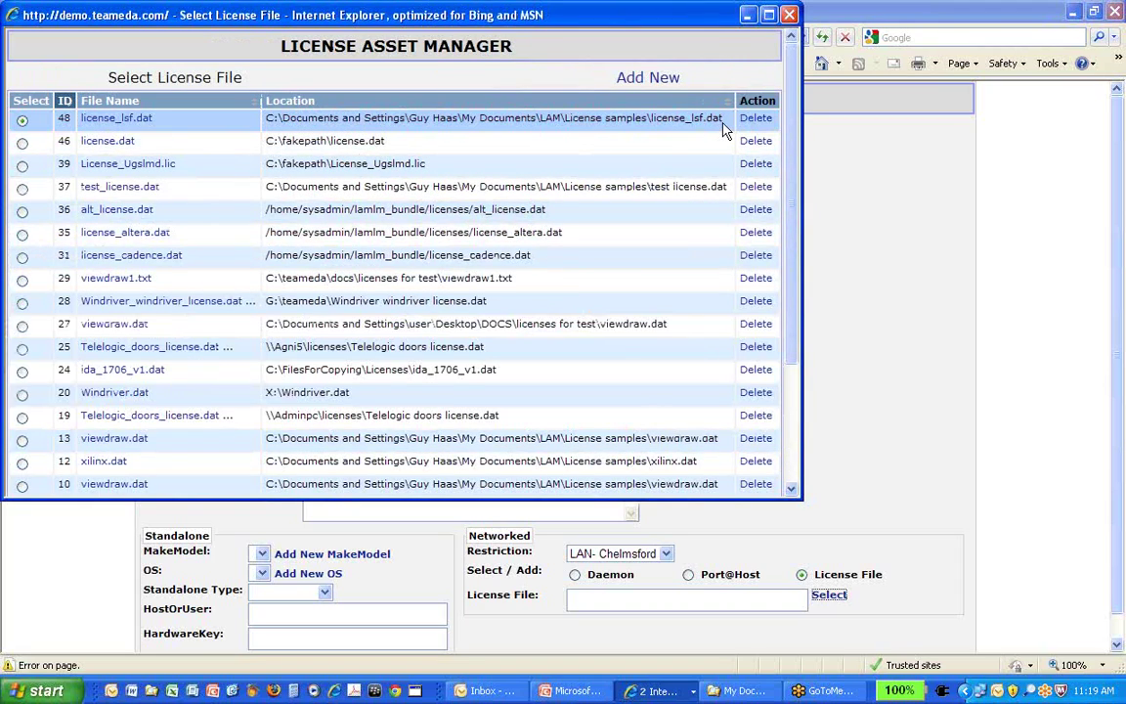
left_click(21, 120)
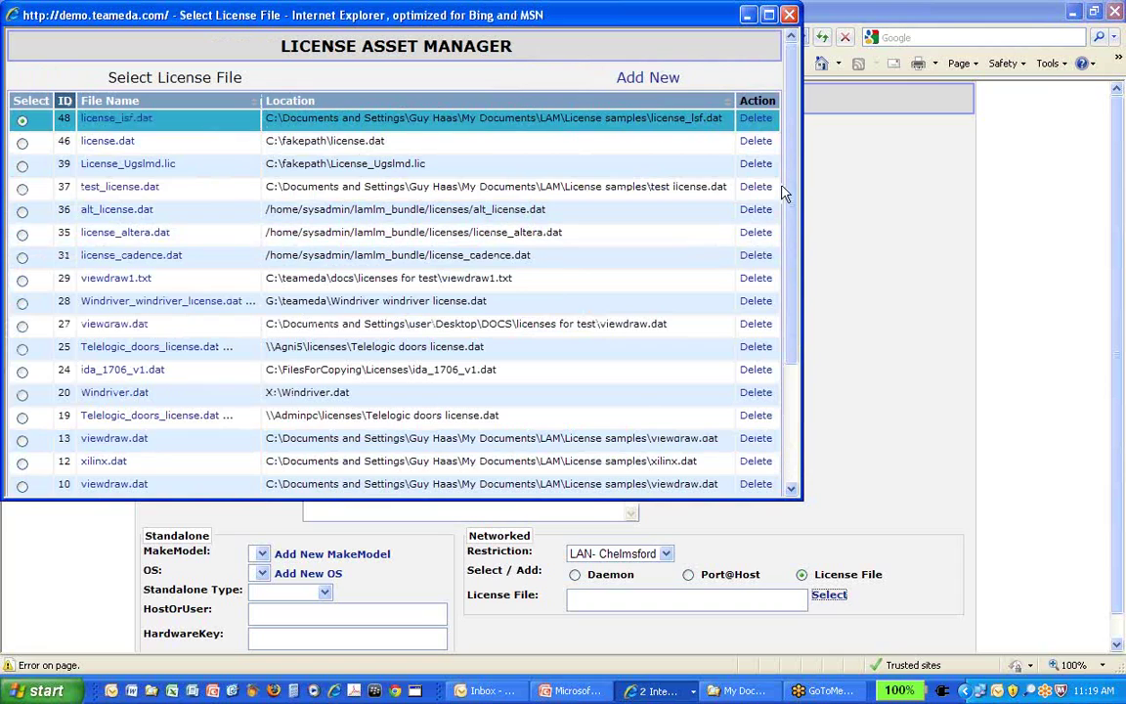
scroll(489, 342, "down", 4)
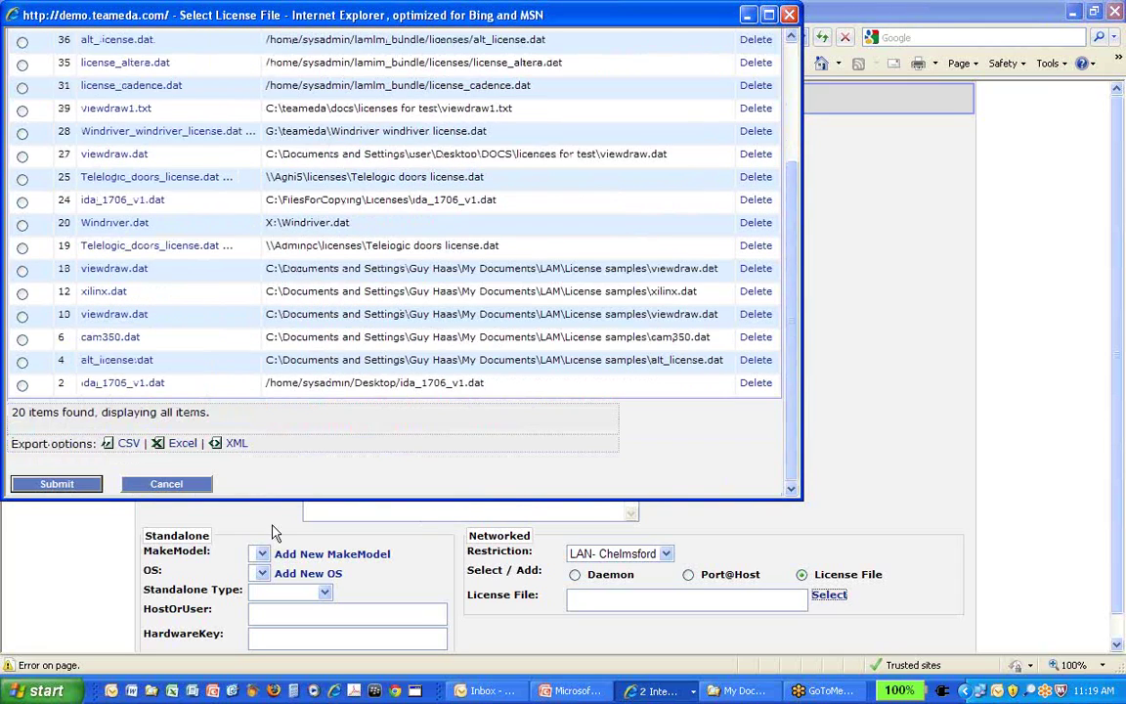
left_click(59, 485)
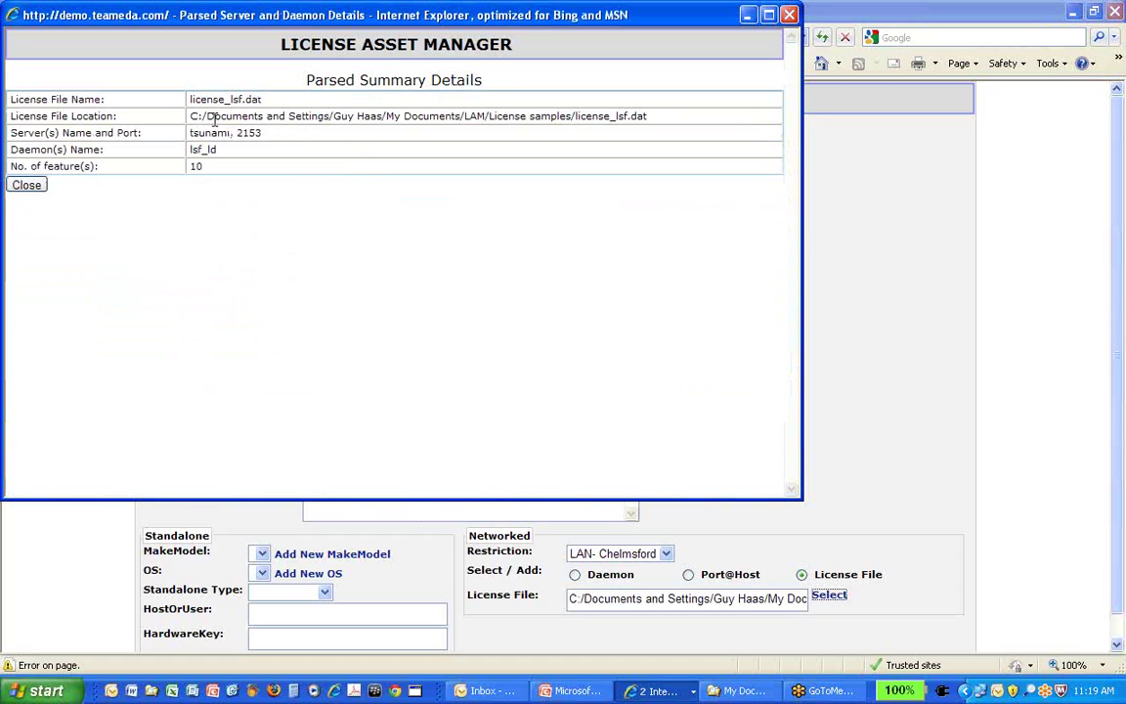
Review the server name and port, daemon name and feature count in the parsed license summary, and close the summary.
left_click_drag(264, 134, 207, 143)
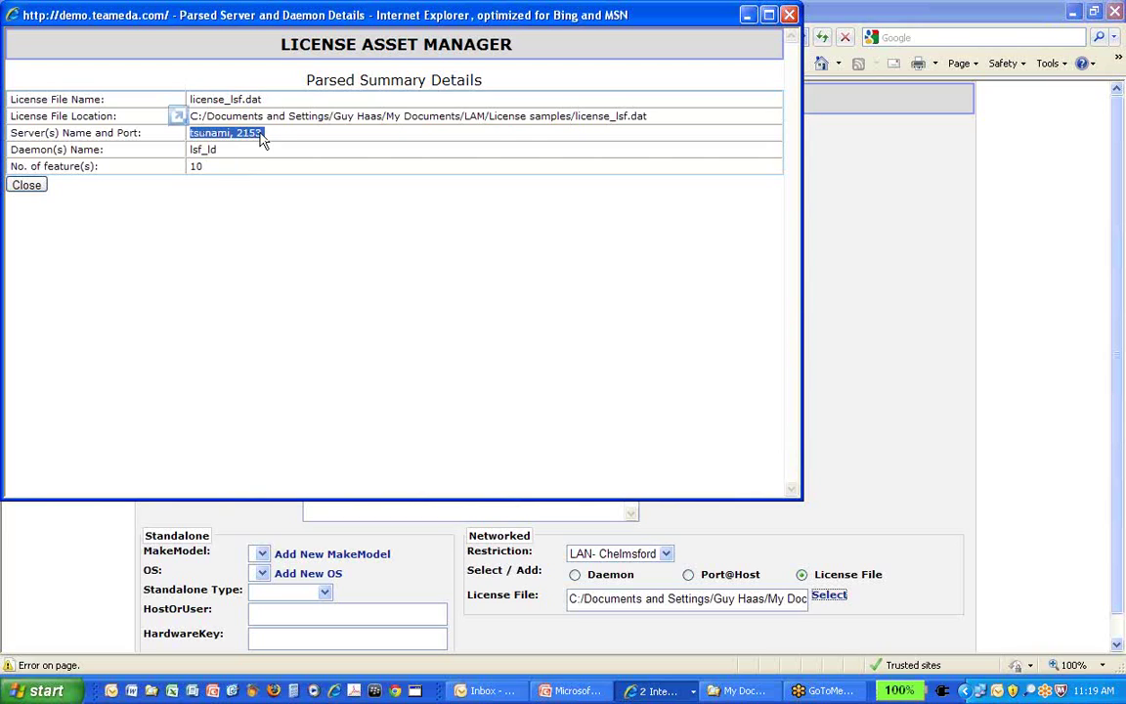
left_click_drag(226, 150, 191, 158)
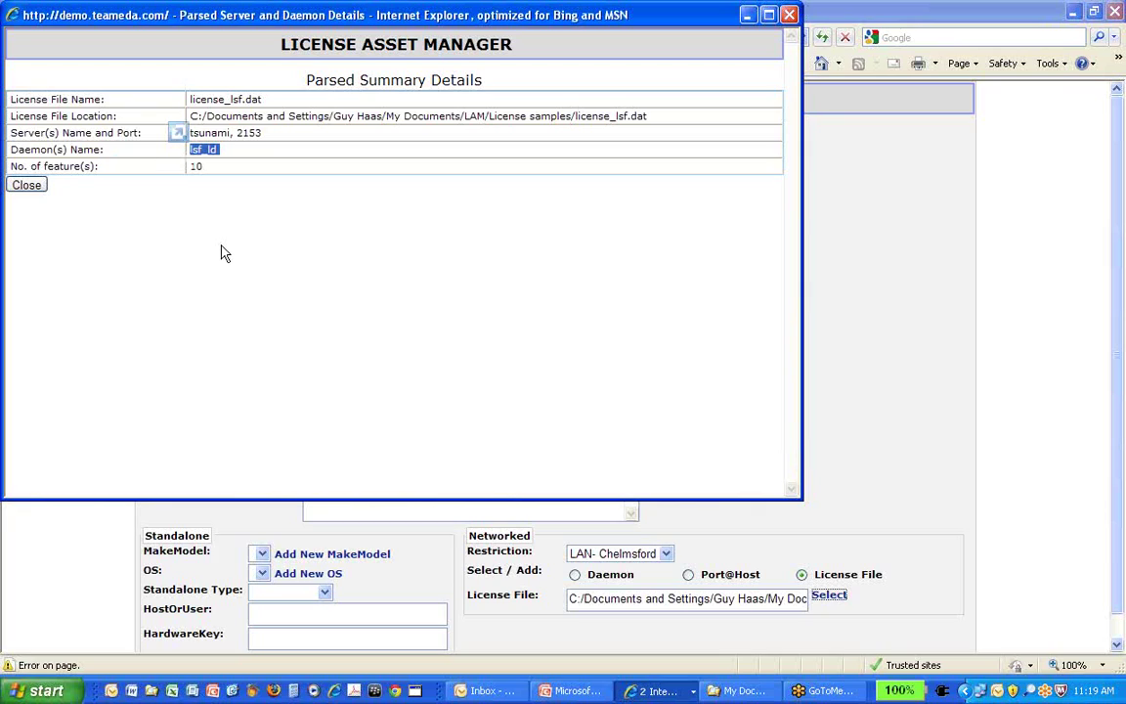
left_click_drag(217, 172, 190, 176)
left_click(26, 187)
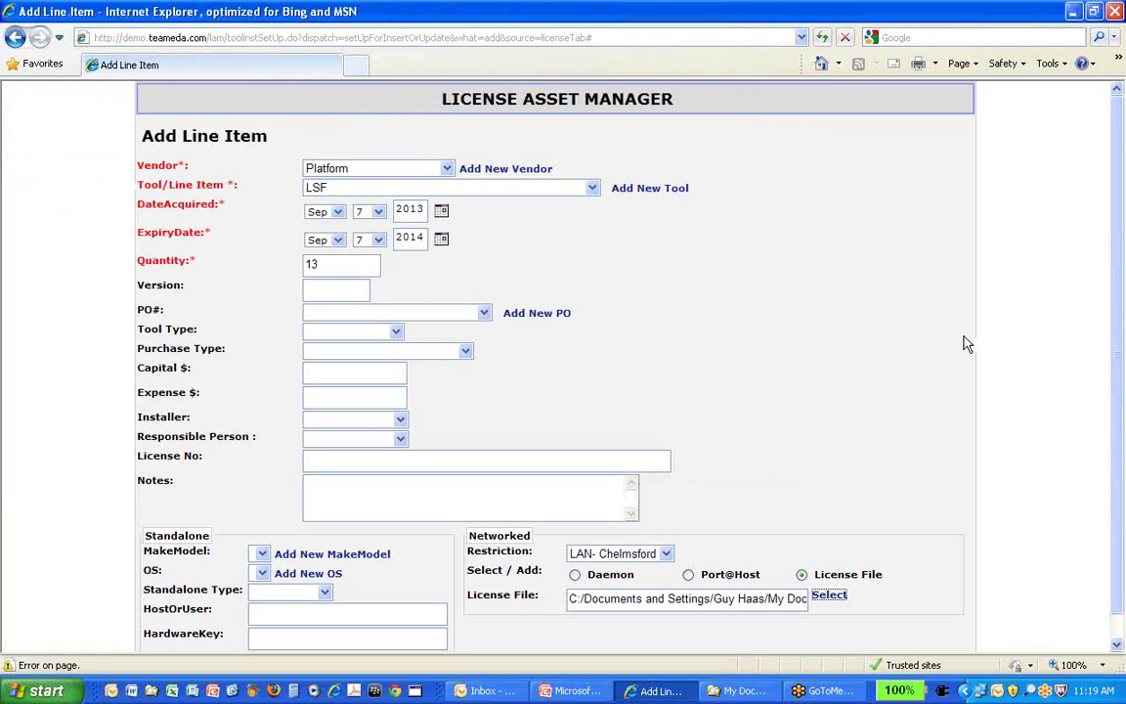
Submit the completed line item and check the Platform LSF entry in the licenses list.
scroll(800, 371, "down", 1)
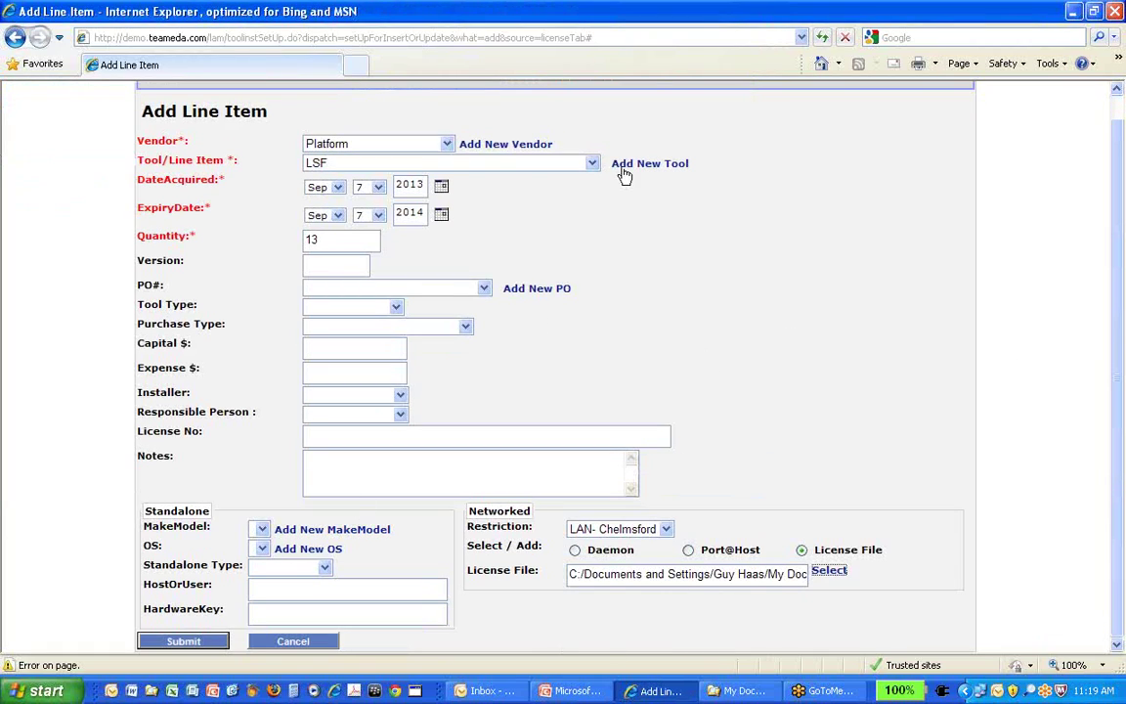
left_click(185, 641)
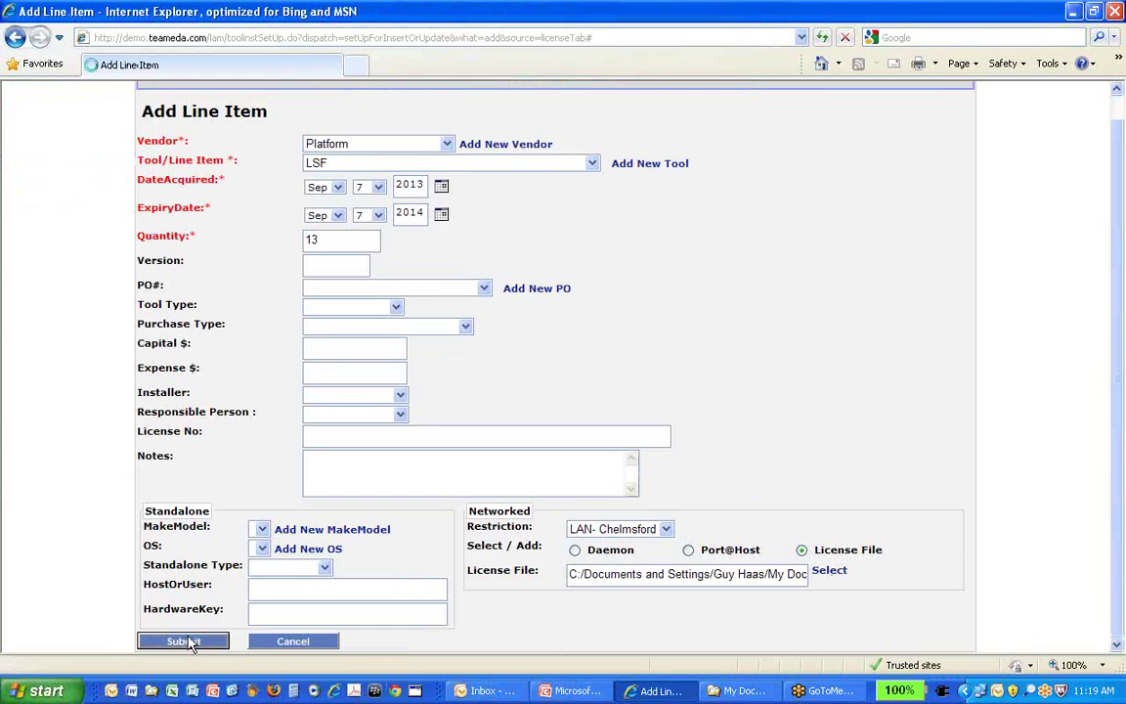
scroll(234, 567, "down", 3)
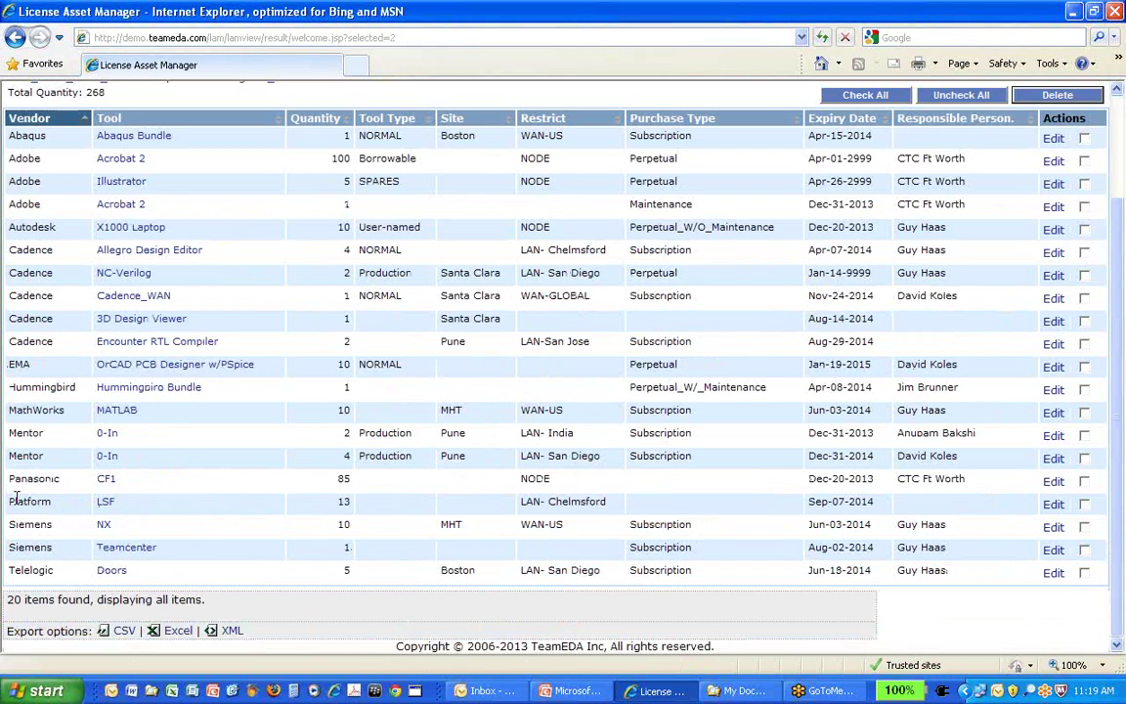
left_click_drag(10, 500, 124, 502)
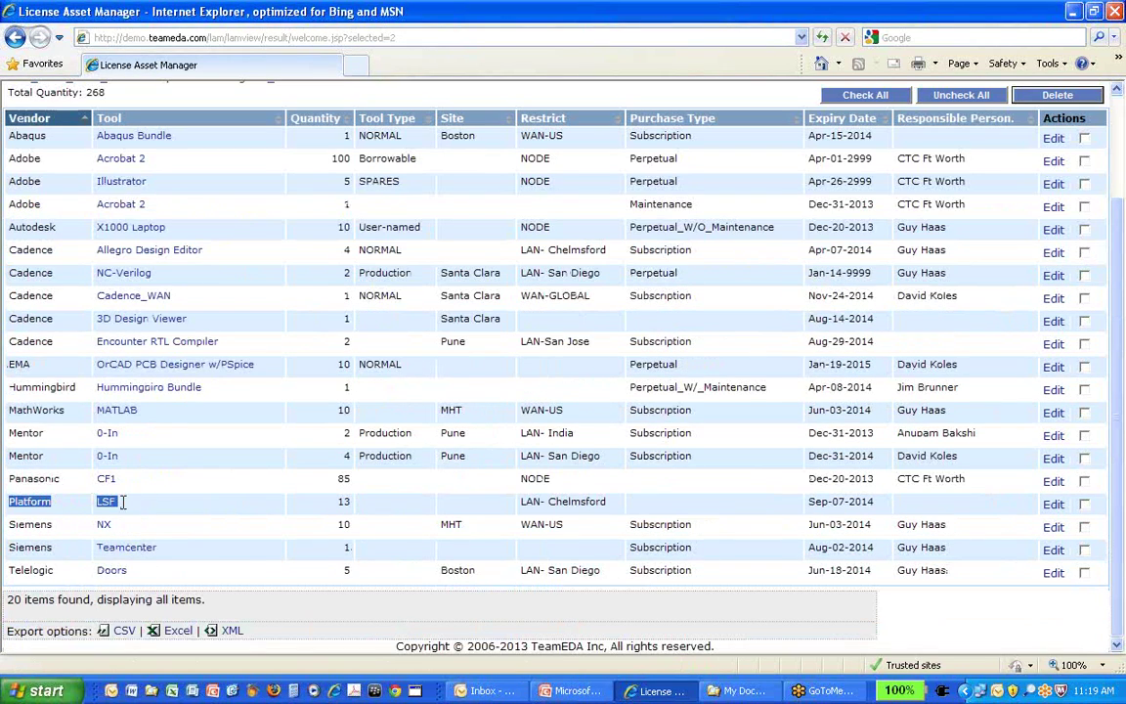
left_click_drag(332, 501, 440, 513)
left_click(262, 507)
scroll(244, 449, "up", 3)
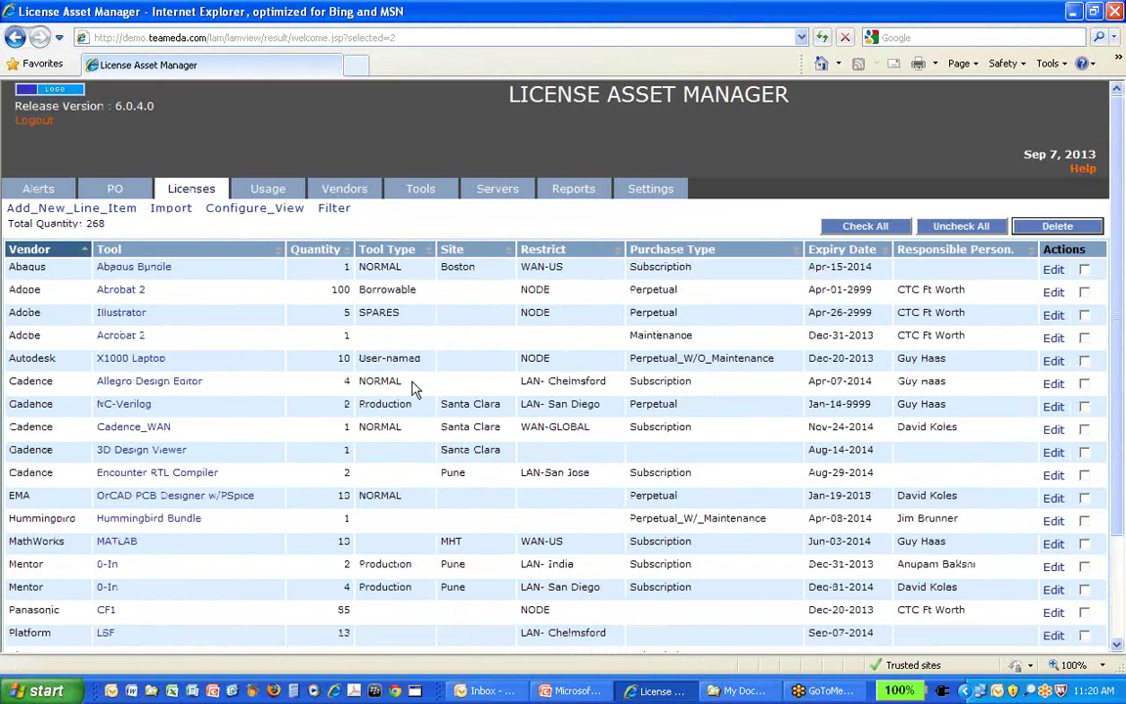
Open the details of the tsunami server and review its daemon's name, port and vendor.
left_click(497, 192)
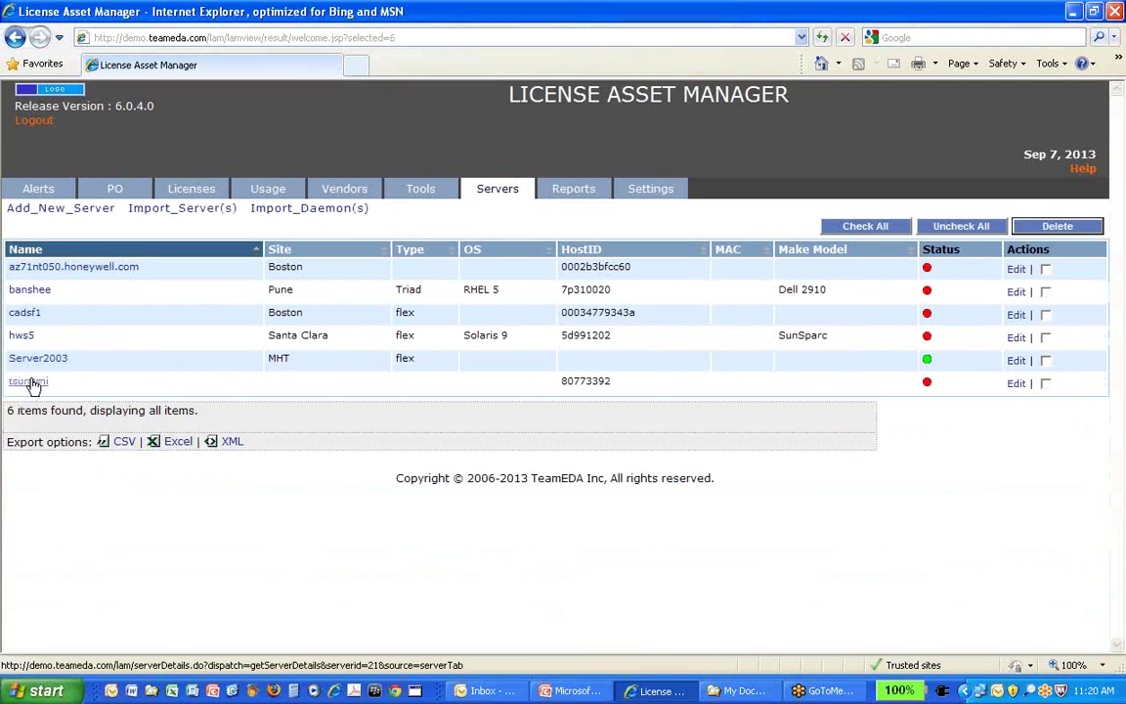
left_click(29, 382)
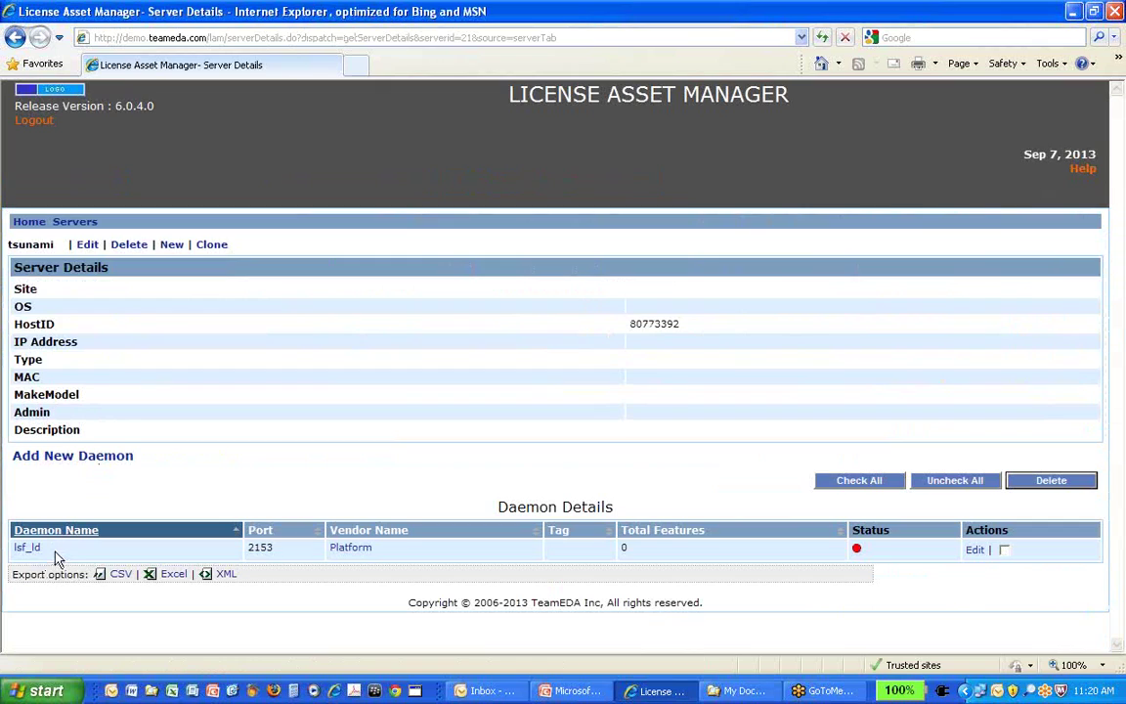
left_click_drag(54, 552, 10, 554)
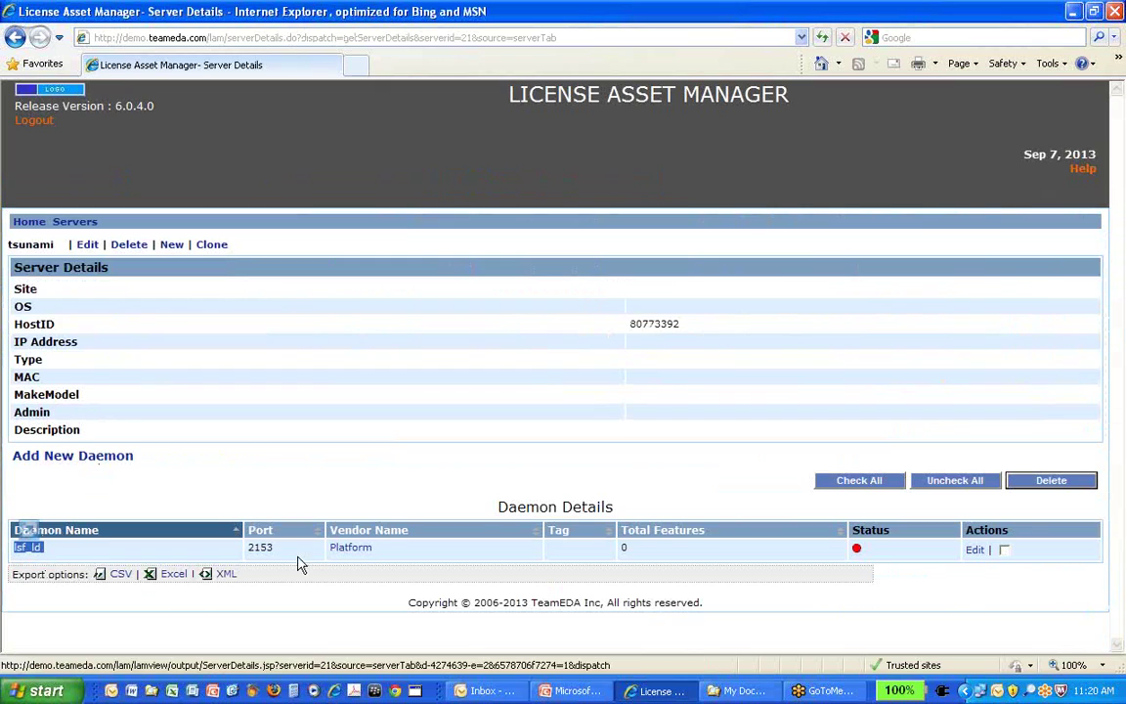
left_click_drag(278, 548, 245, 555)
left_click_drag(379, 549, 328, 550)
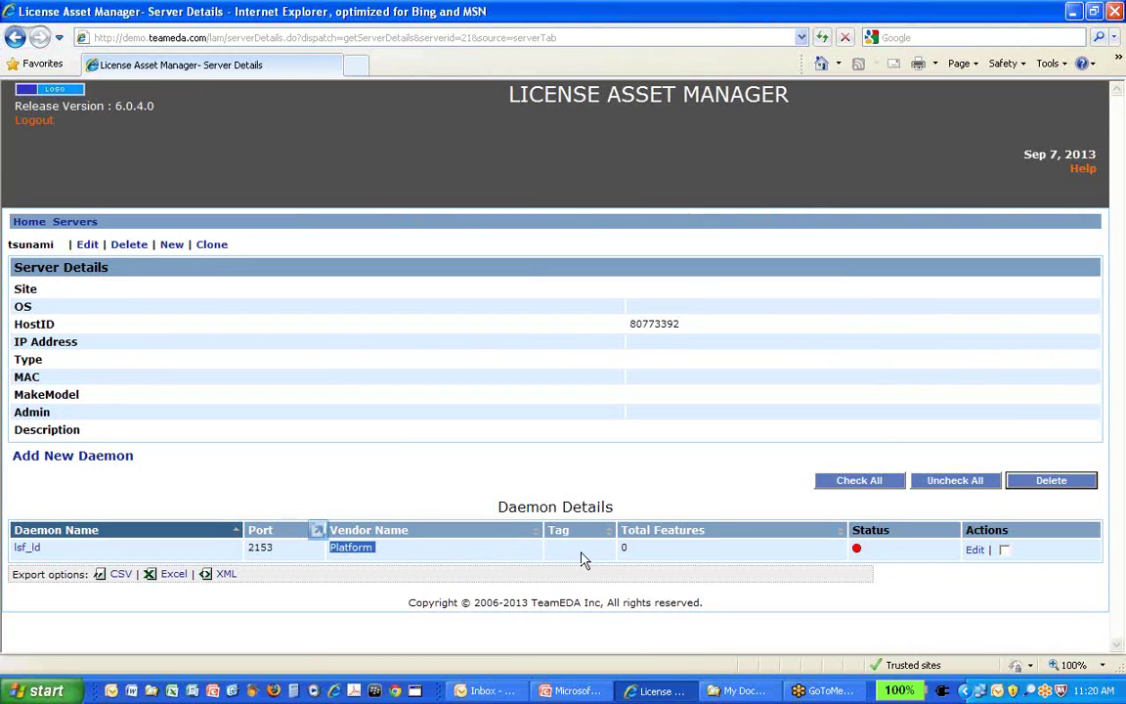
Set the lsf_ld daemon's tag to LSF_Chelmsford and save the daemon.
left_click(977, 549)
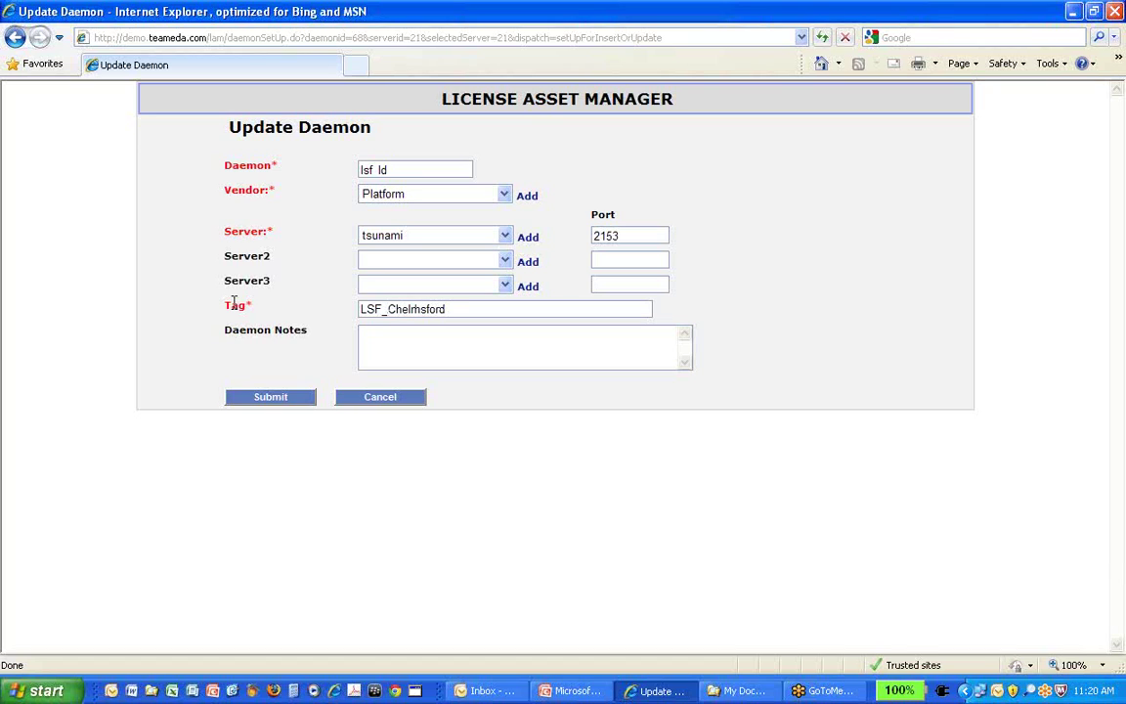
left_click(287, 400)
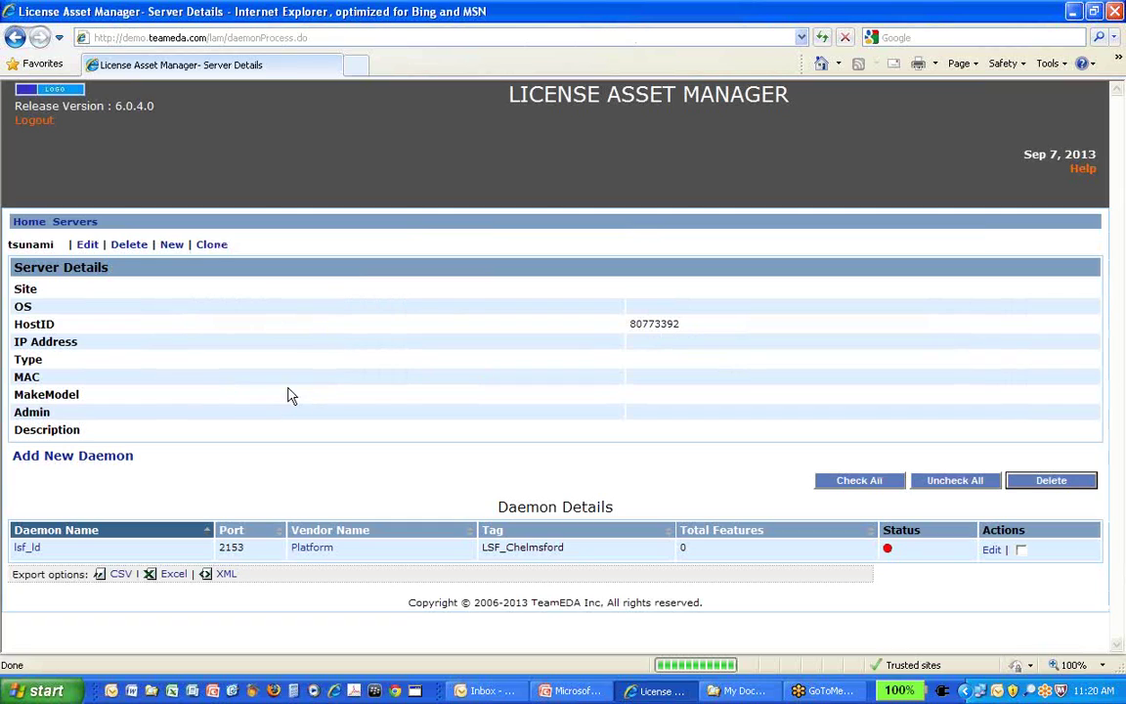
left_click_drag(581, 556, 490, 555)
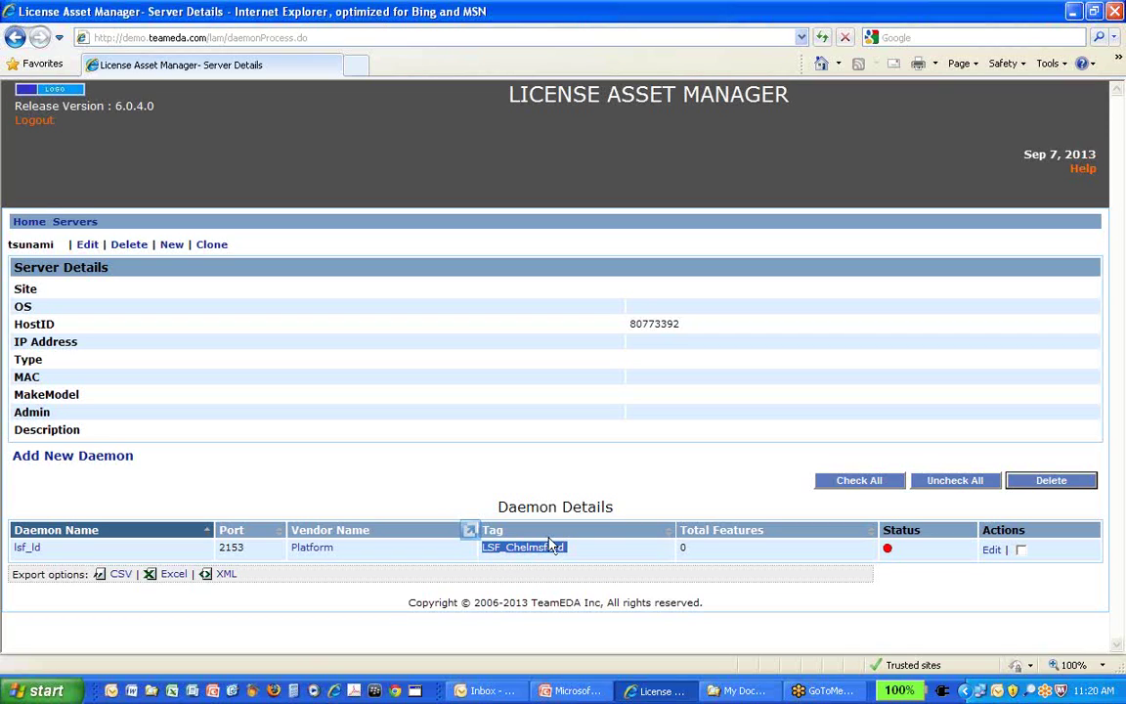
Open the Platform LSF license details and review its server, daemon and license file location.
left_click(29, 223)
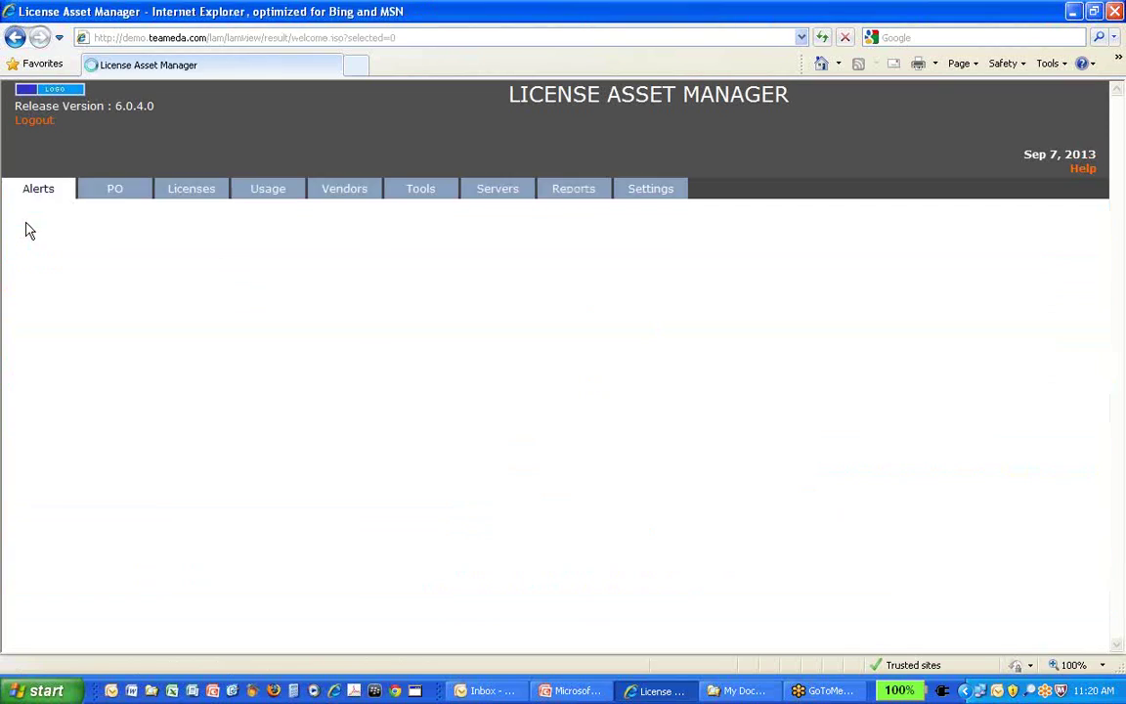
left_click(193, 191)
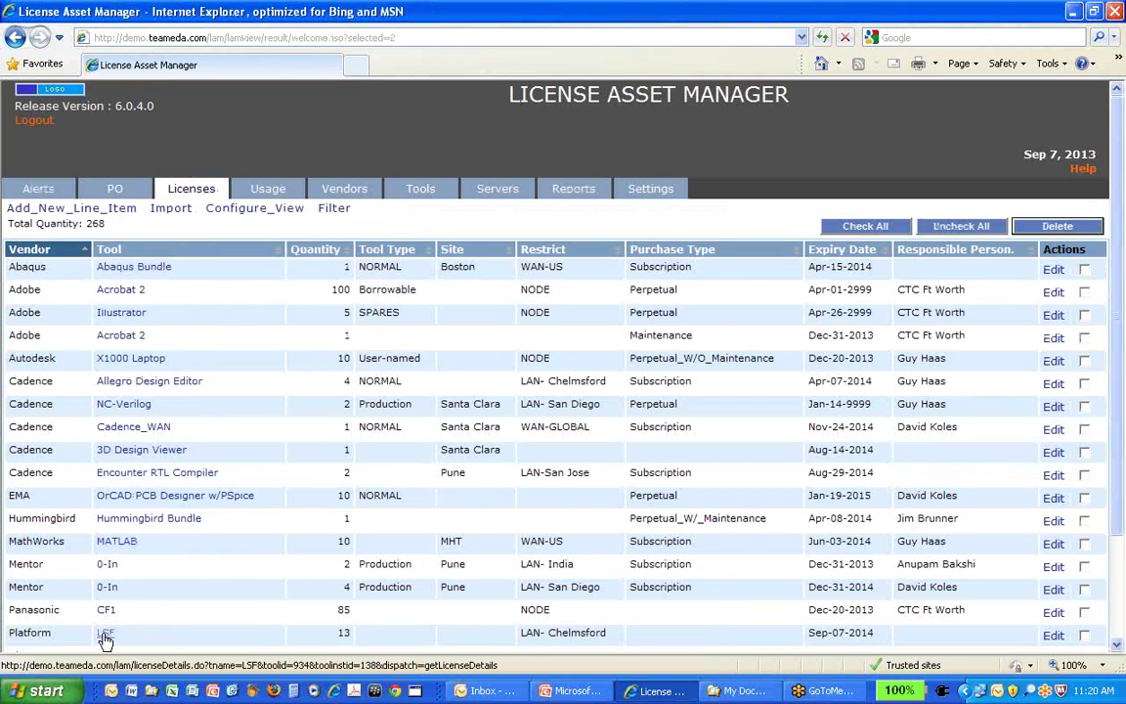
left_click(106, 636)
scroll(359, 555, "down", 2)
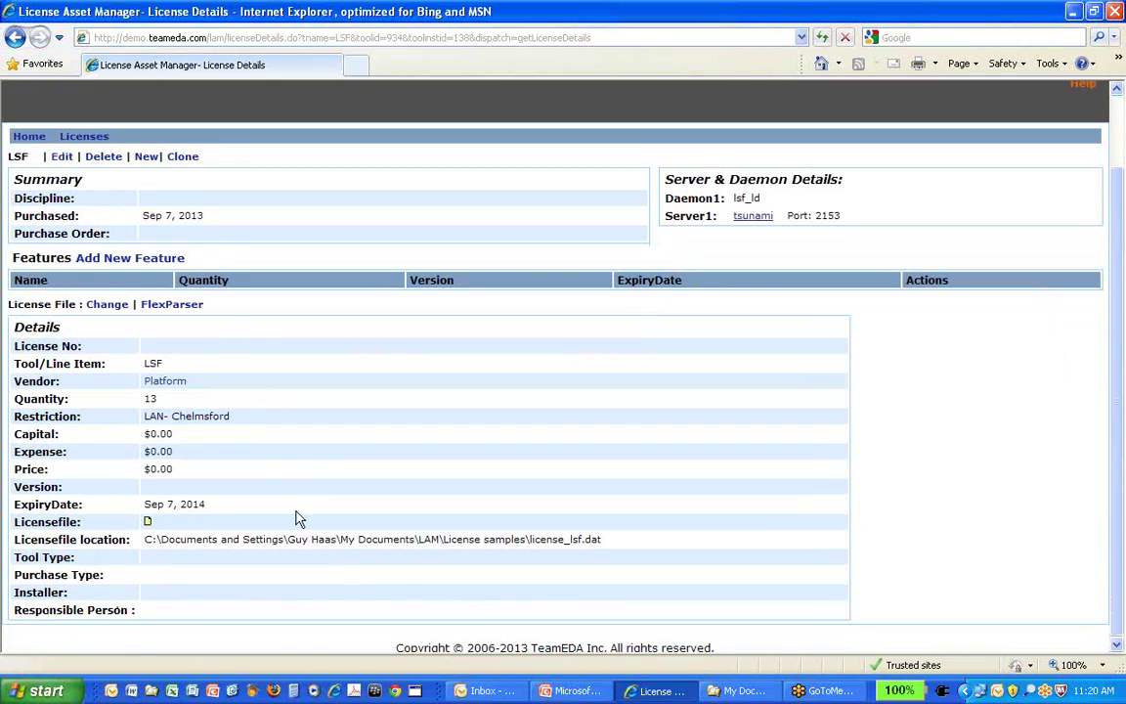
left_click_drag(840, 215, 739, 194)
left_click(498, 225)
left_click_drag(641, 553, 157, 544)
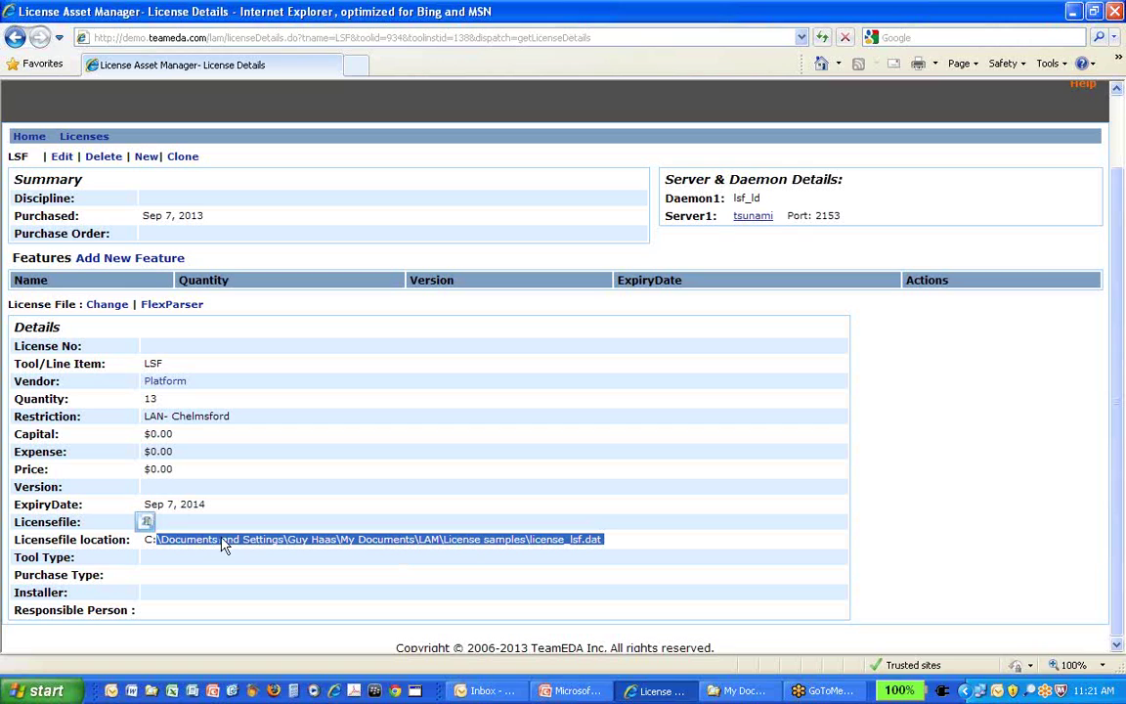
left_click(645, 574)
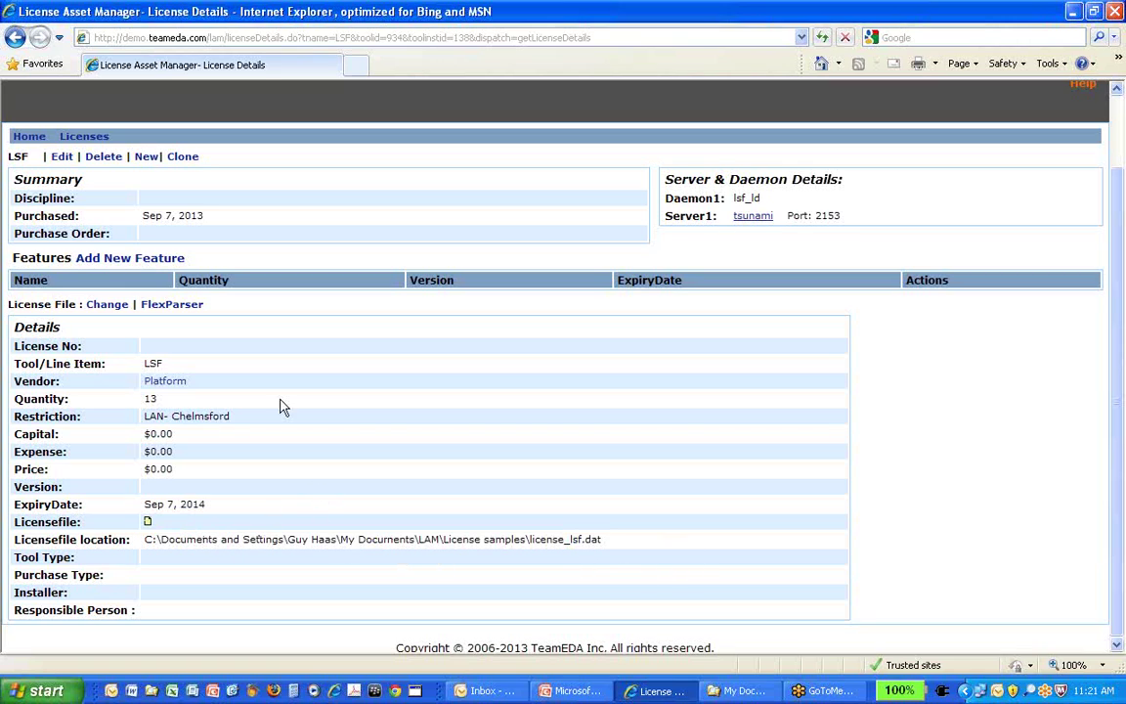
Run FlexParser on the LSF line item's license file to list its features.
left_click_drag(622, 545, 73, 525)
left_click(178, 306)
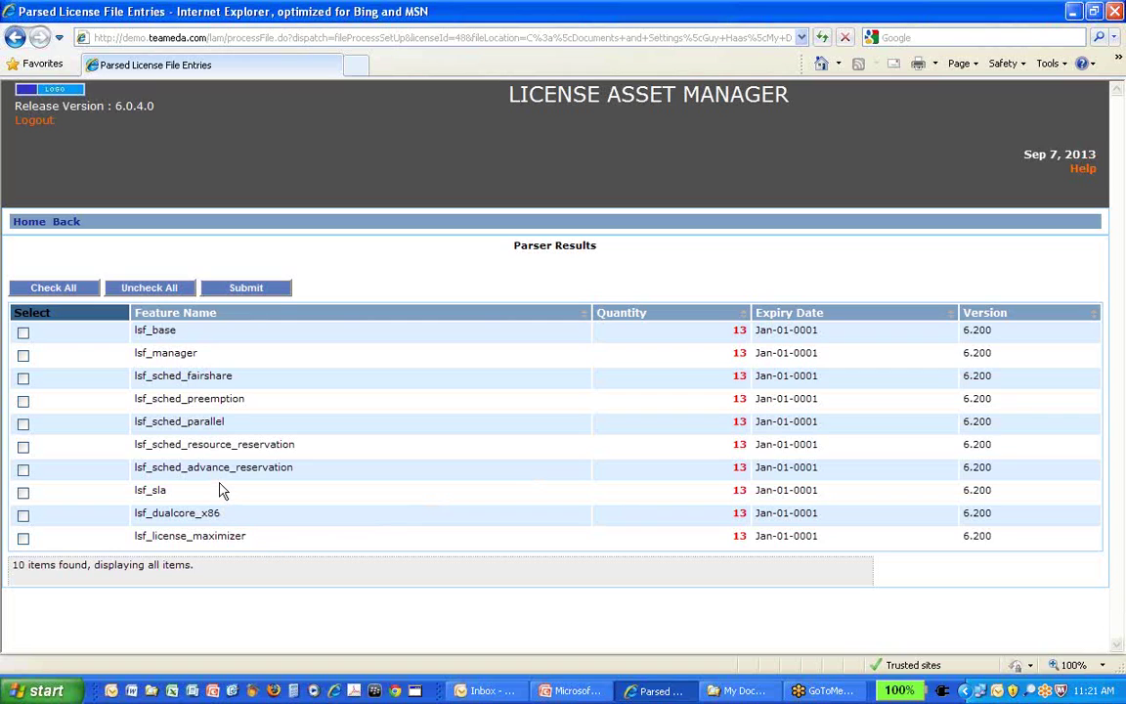
left_click(24, 333)
left_click(23, 356)
left_click(42, 292)
left_click(137, 292)
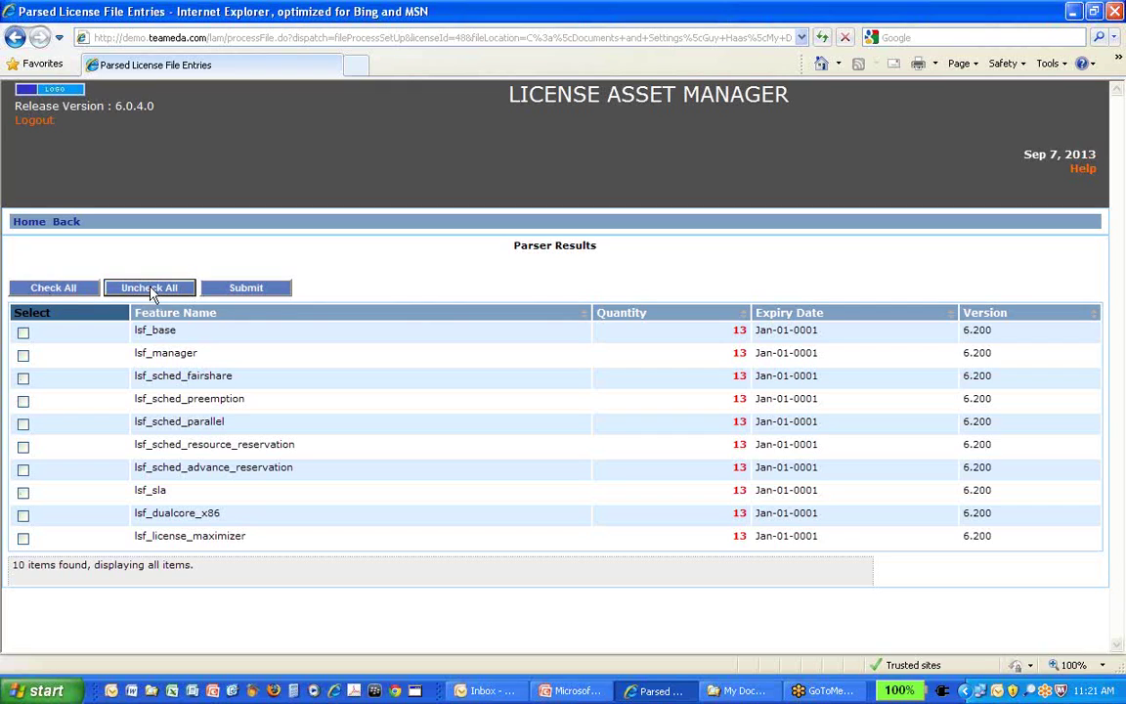
Add the lsf_base and lsf_manager features from the parser results to the LSF license.
left_click(23, 332)
left_click(24, 355)
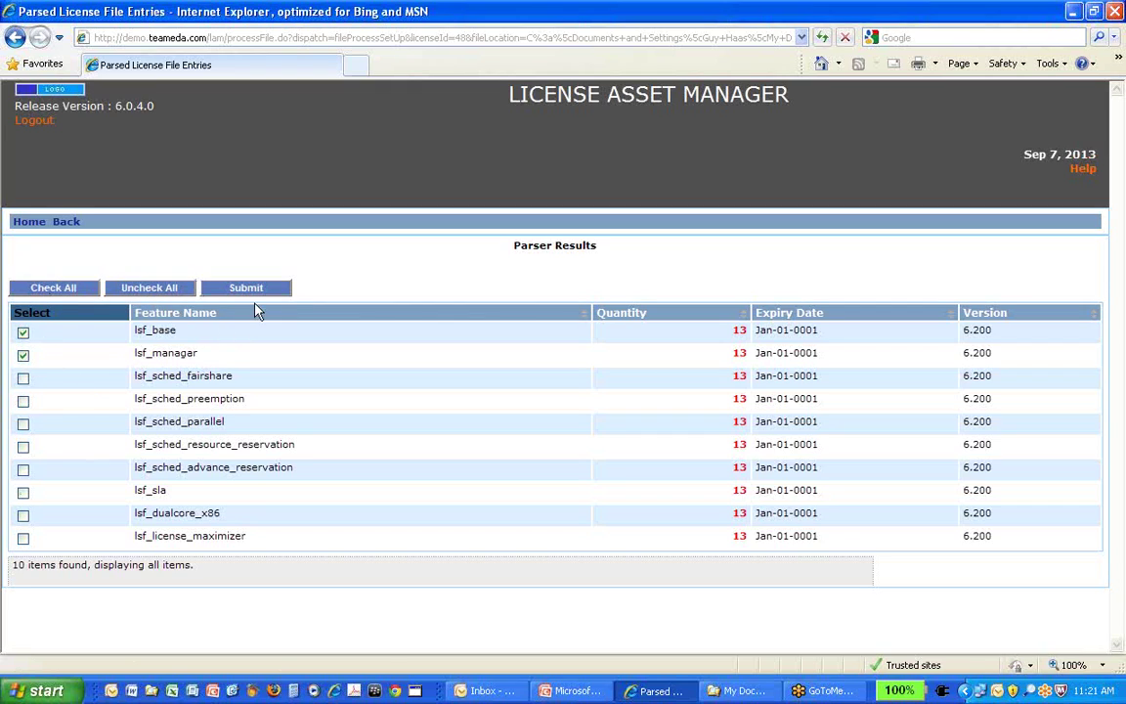
left_click(250, 289)
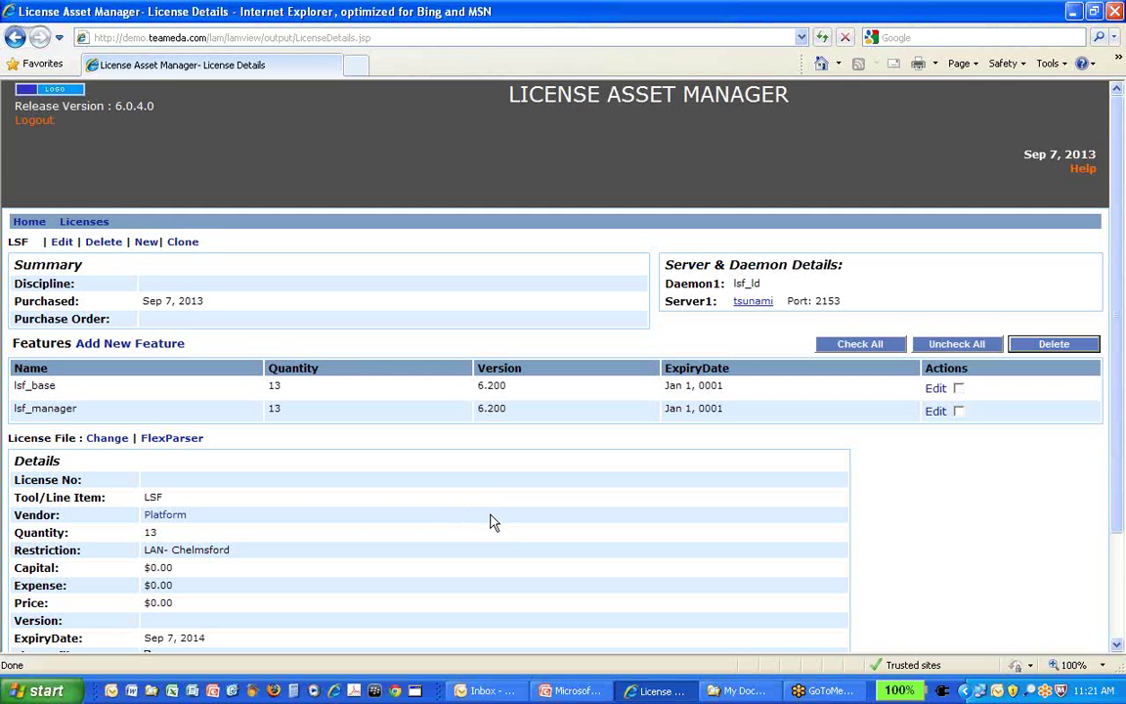
Examine the LSF license details with their features, and return to the licenses list to look over its entries.
scroll(493, 520, "down", 3)
scroll(490, 515, "up", 2)
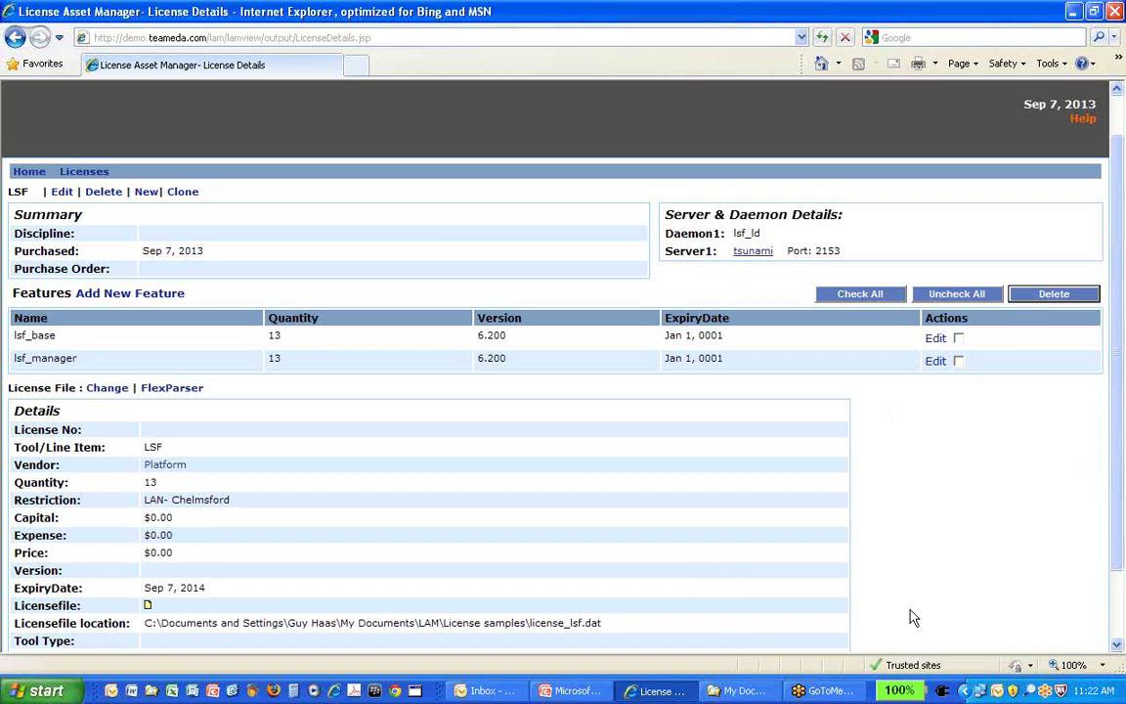
scroll(622, 473, "down", 1)
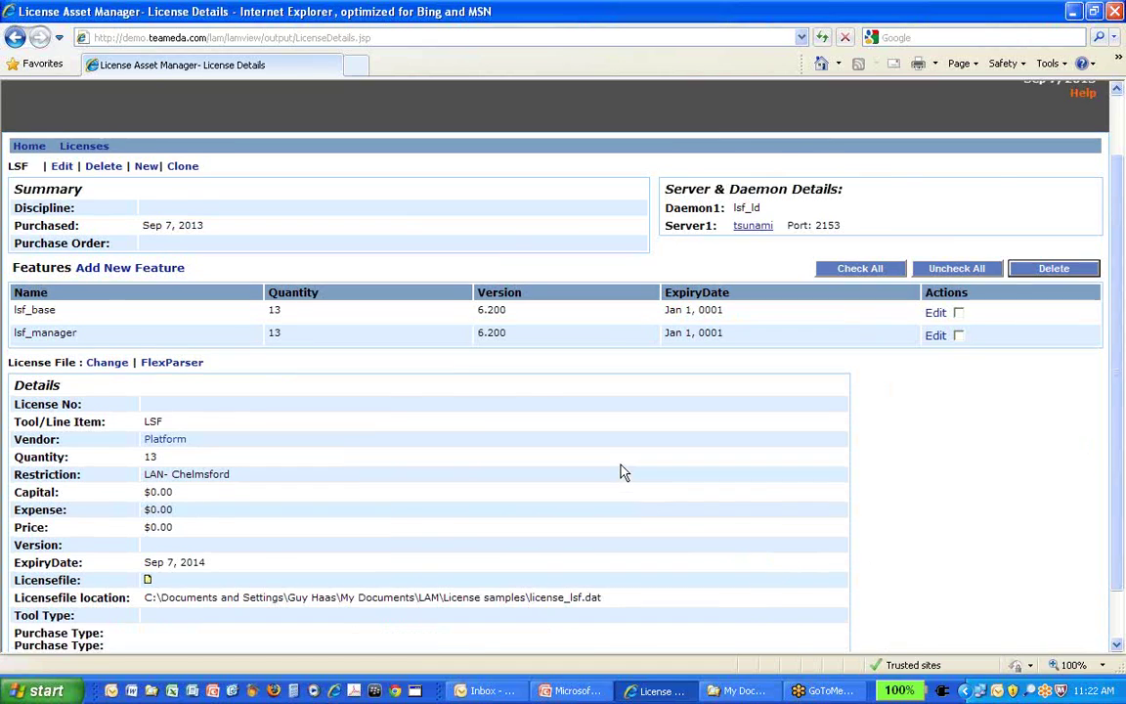
scroll(559, 418, "down", 2)
scroll(562, 419, "up", 5)
left_click(85, 221)
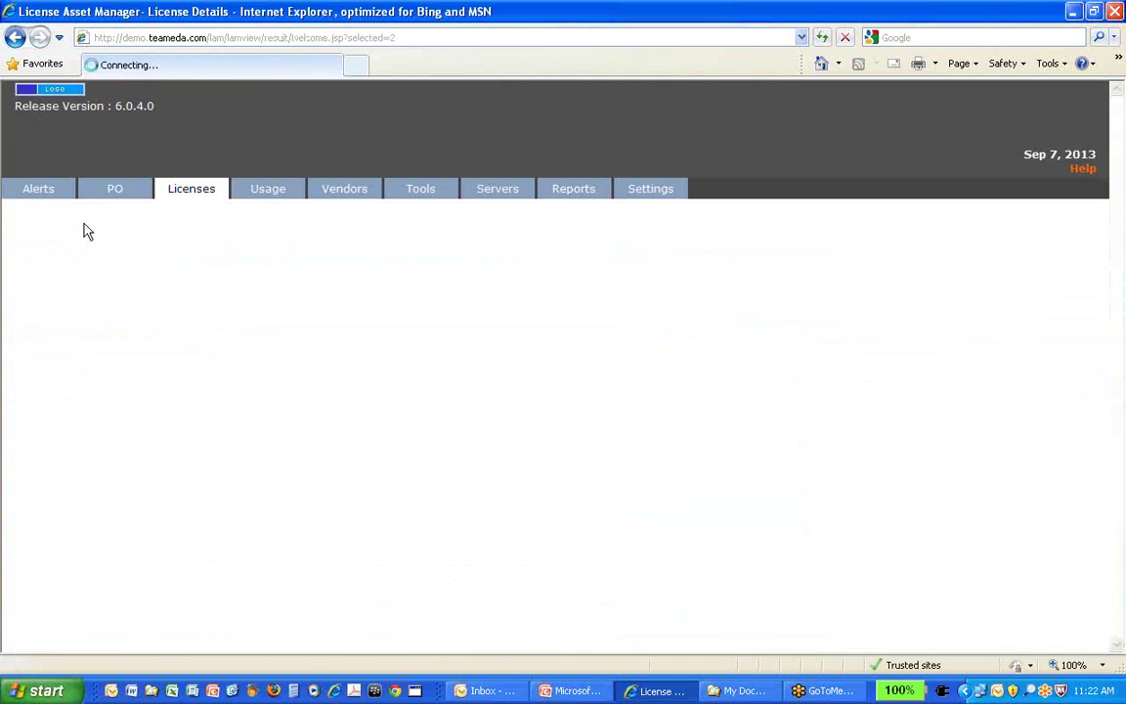
scroll(394, 445, "down", 3)
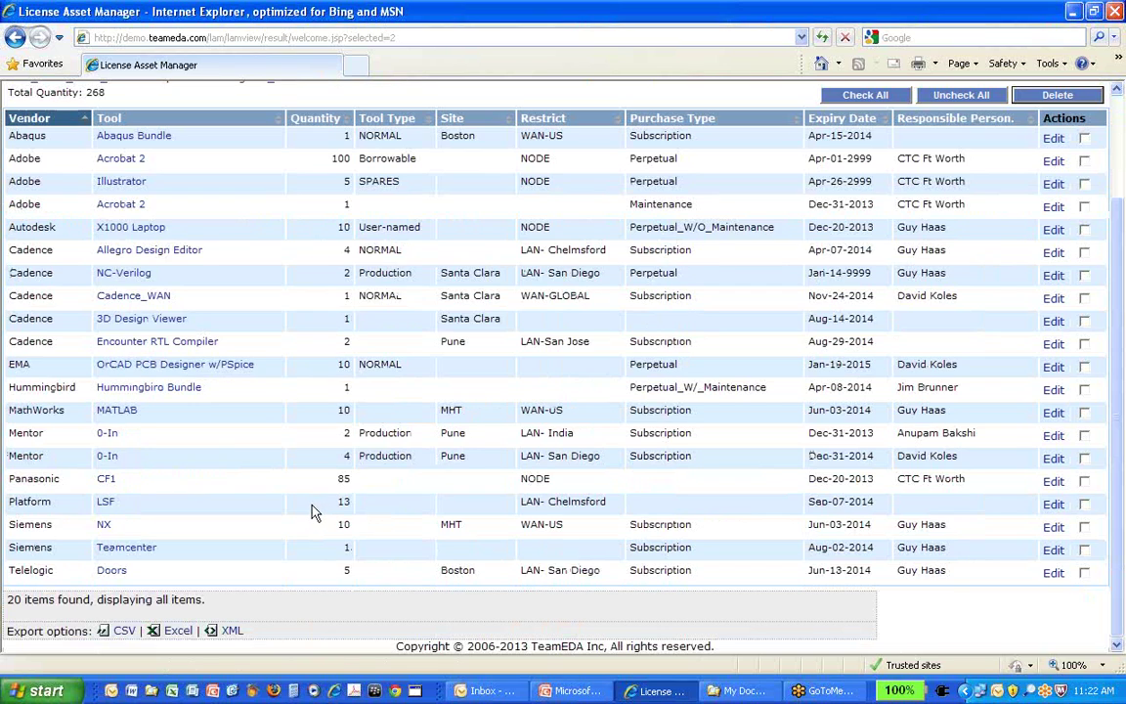
scroll(313, 510, "up", 3)
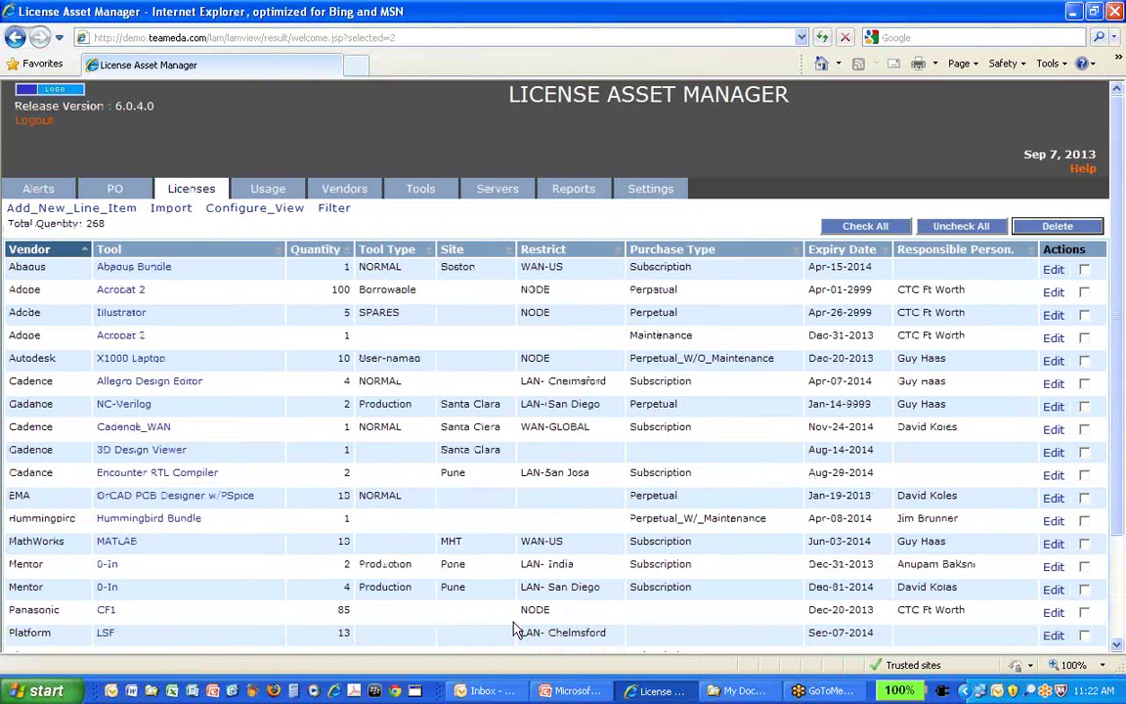
Switch to the PowerPoint tutorial presentation and view the TeamEDA support phone number on the help slide.
left_click(575, 690)
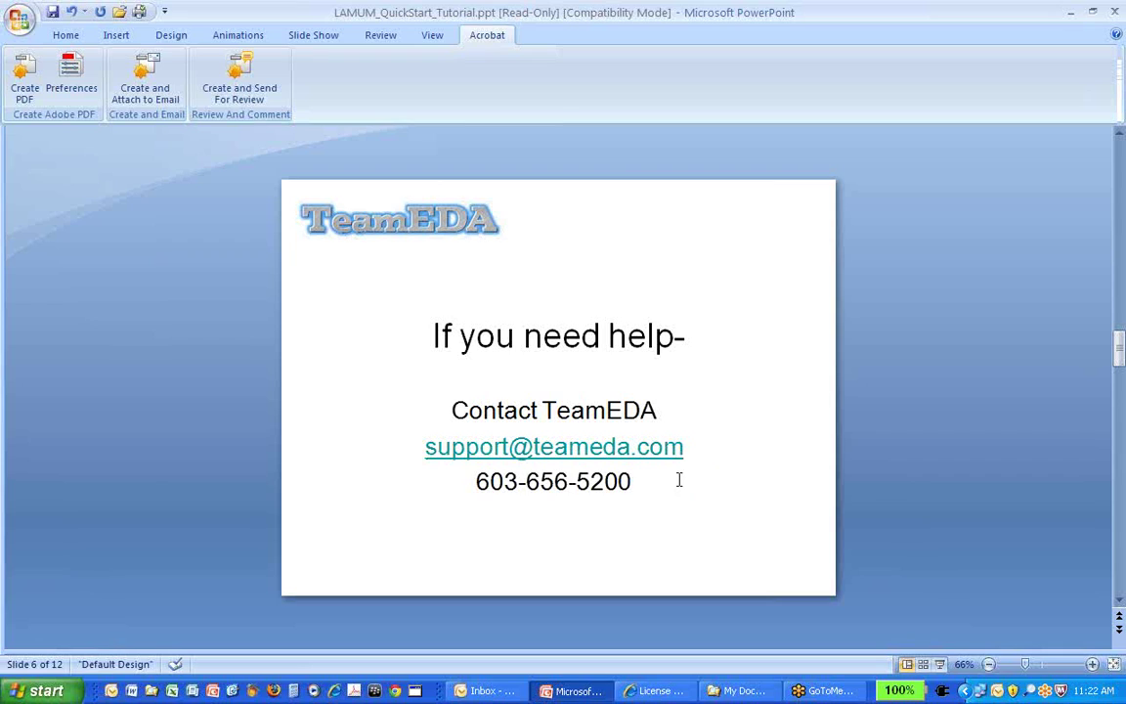
left_click_drag(633, 478, 476, 481)
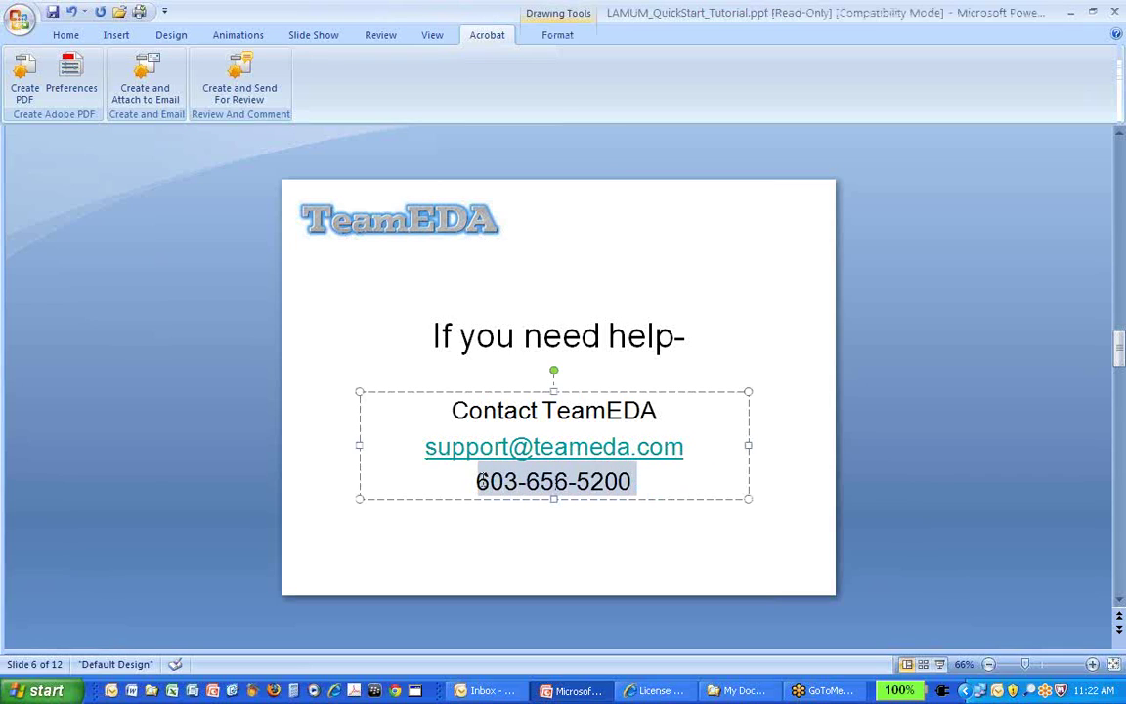
left_click(583, 542)
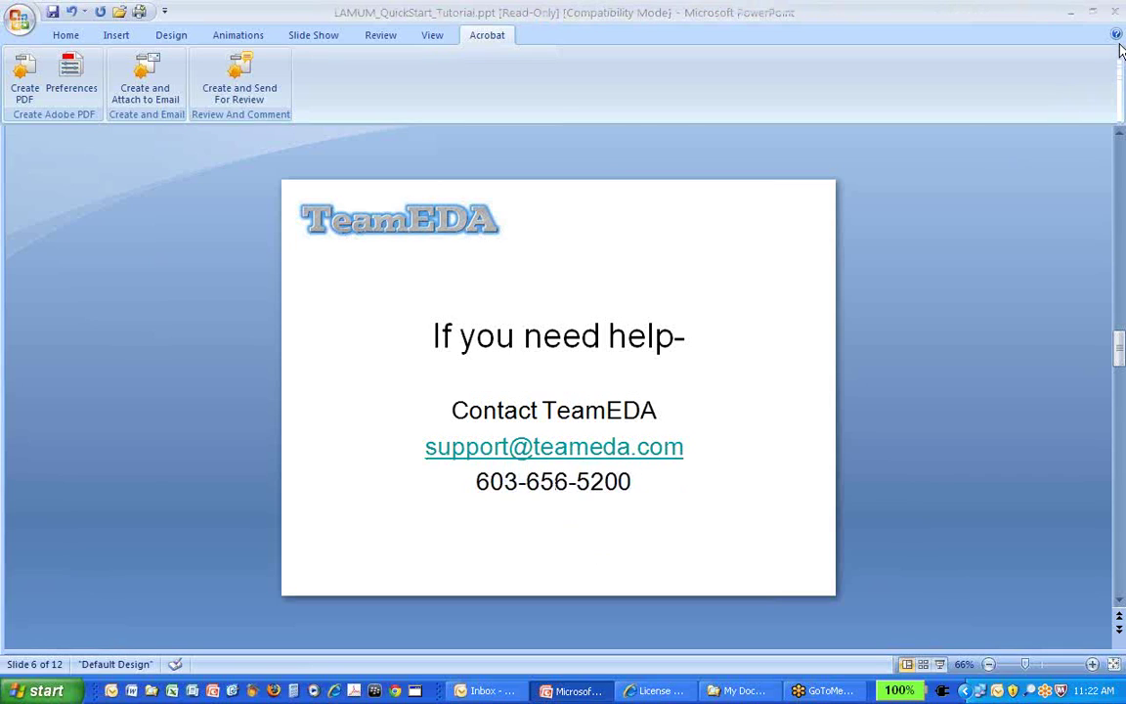